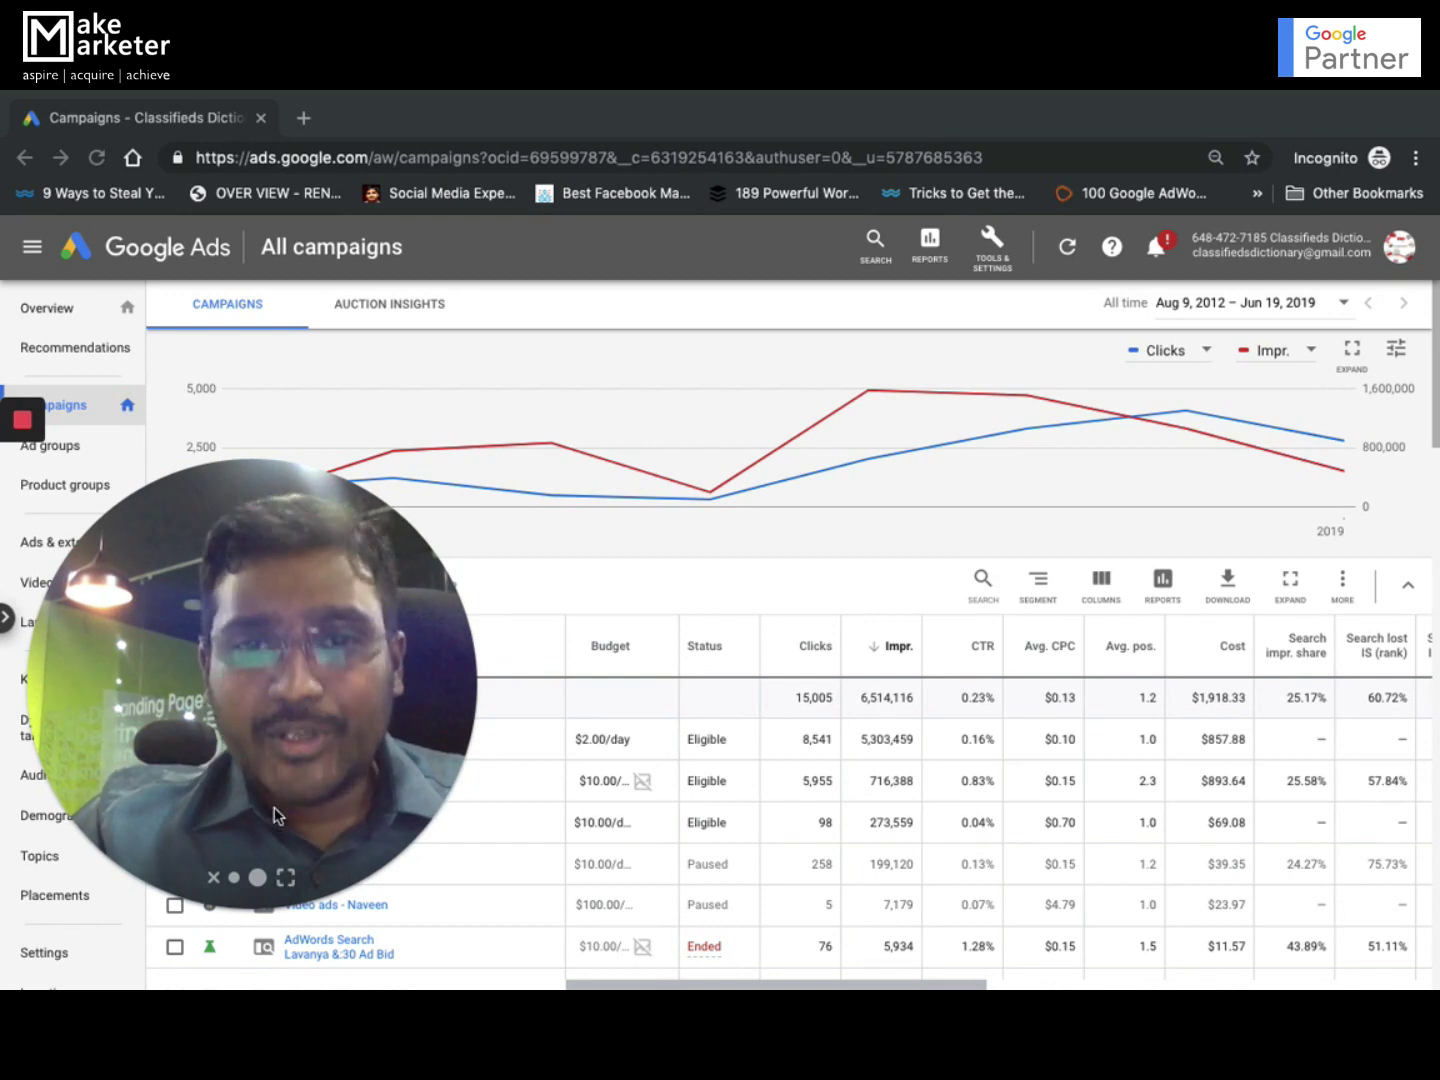
Highlight AdWords Search's 5,955 clicks in the campaigns table, then open its ad groups
left_click(235, 877)
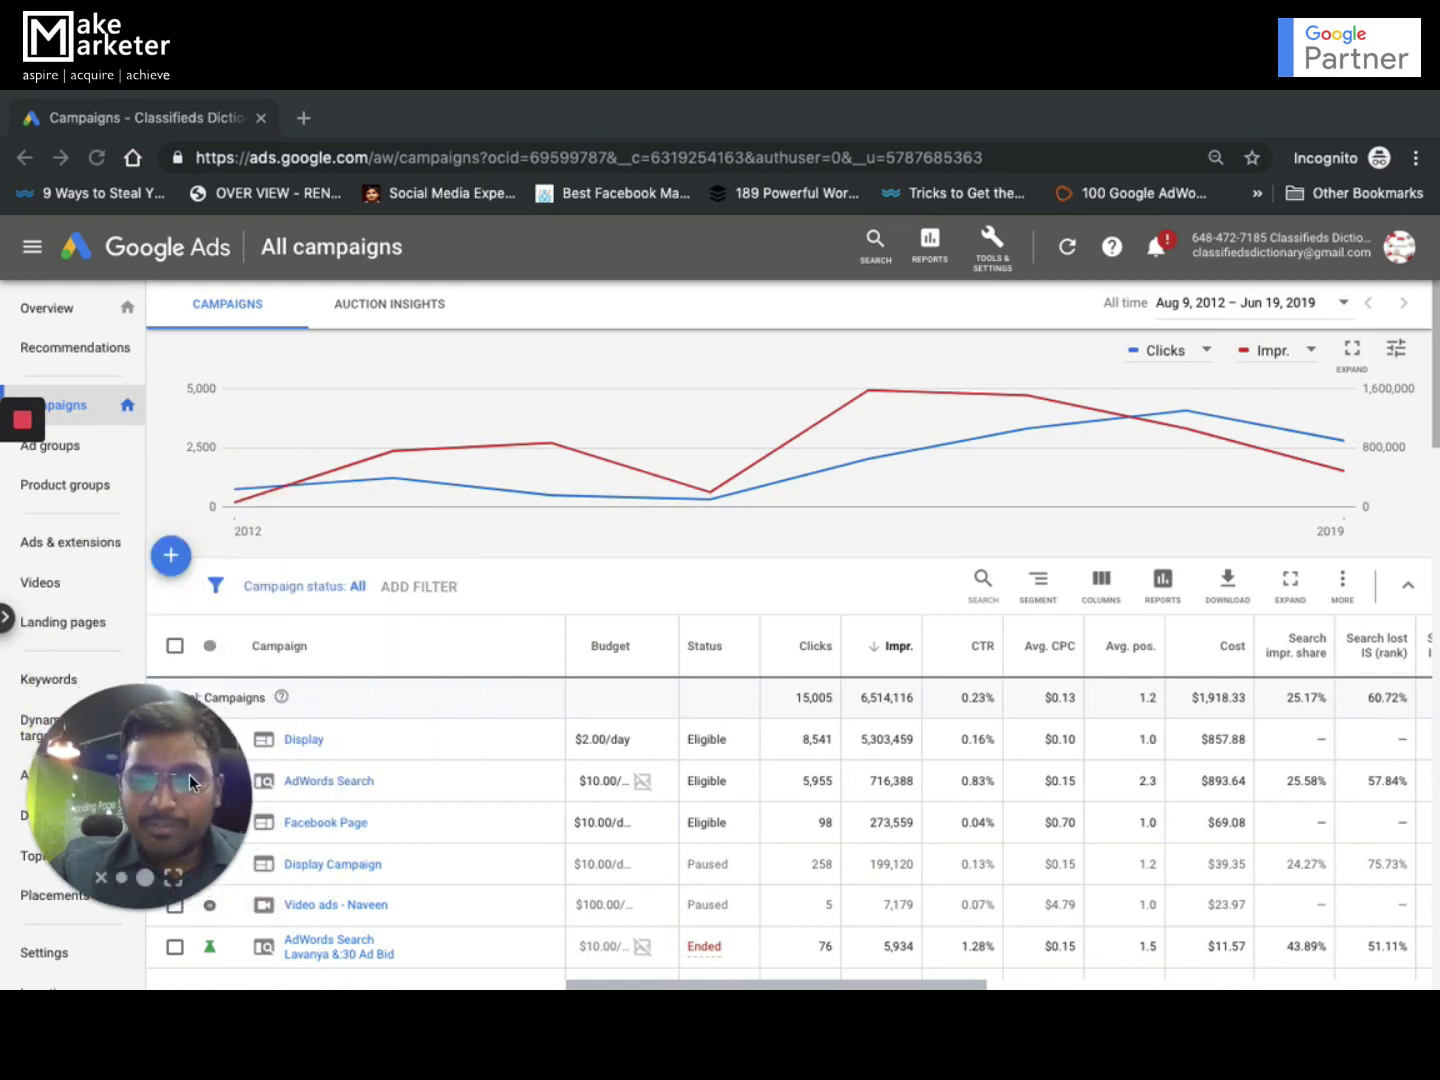
left_click_drag(194, 782, 1387, 786)
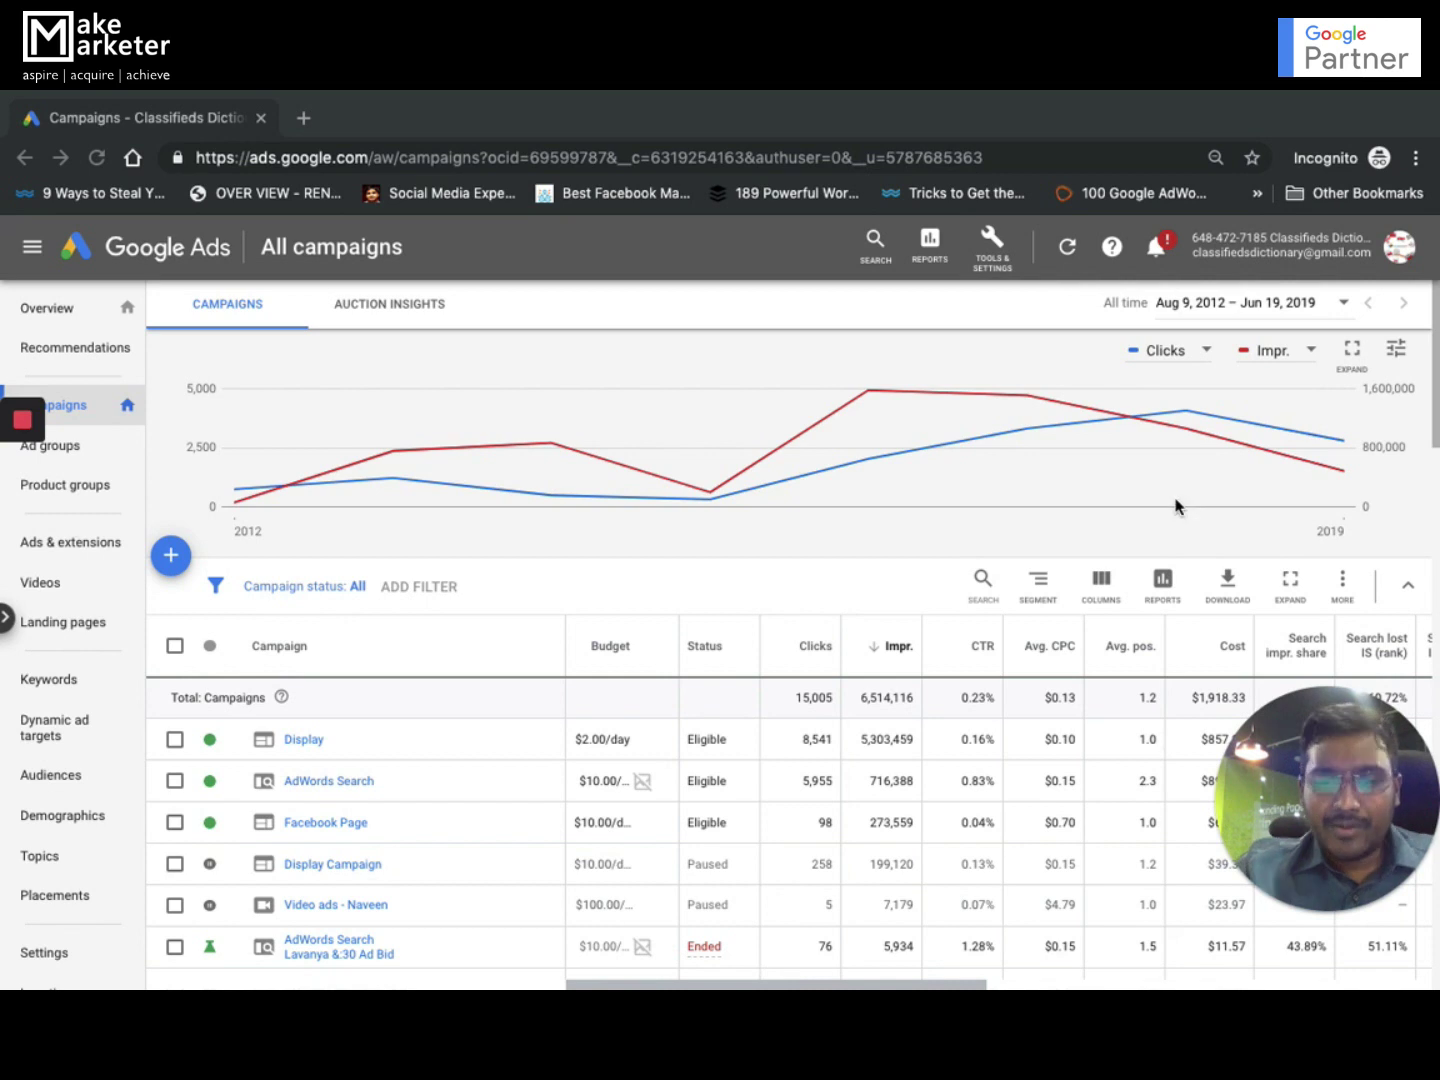
scroll(904, 738, "down", 1)
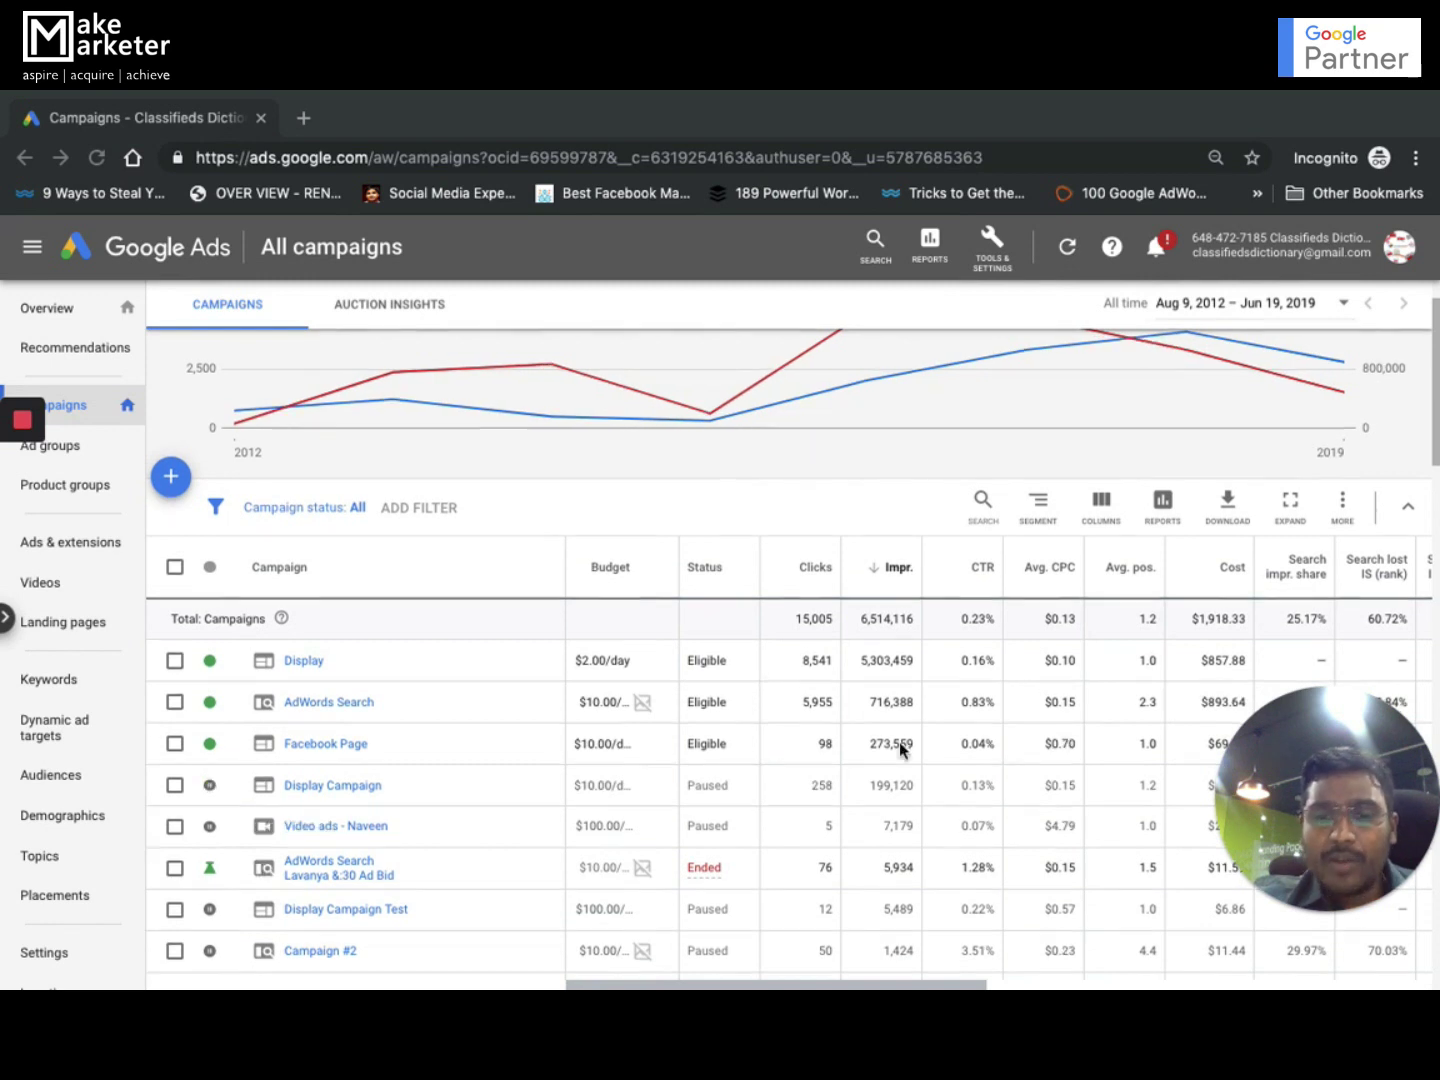
scroll(899, 742, "down", 1)
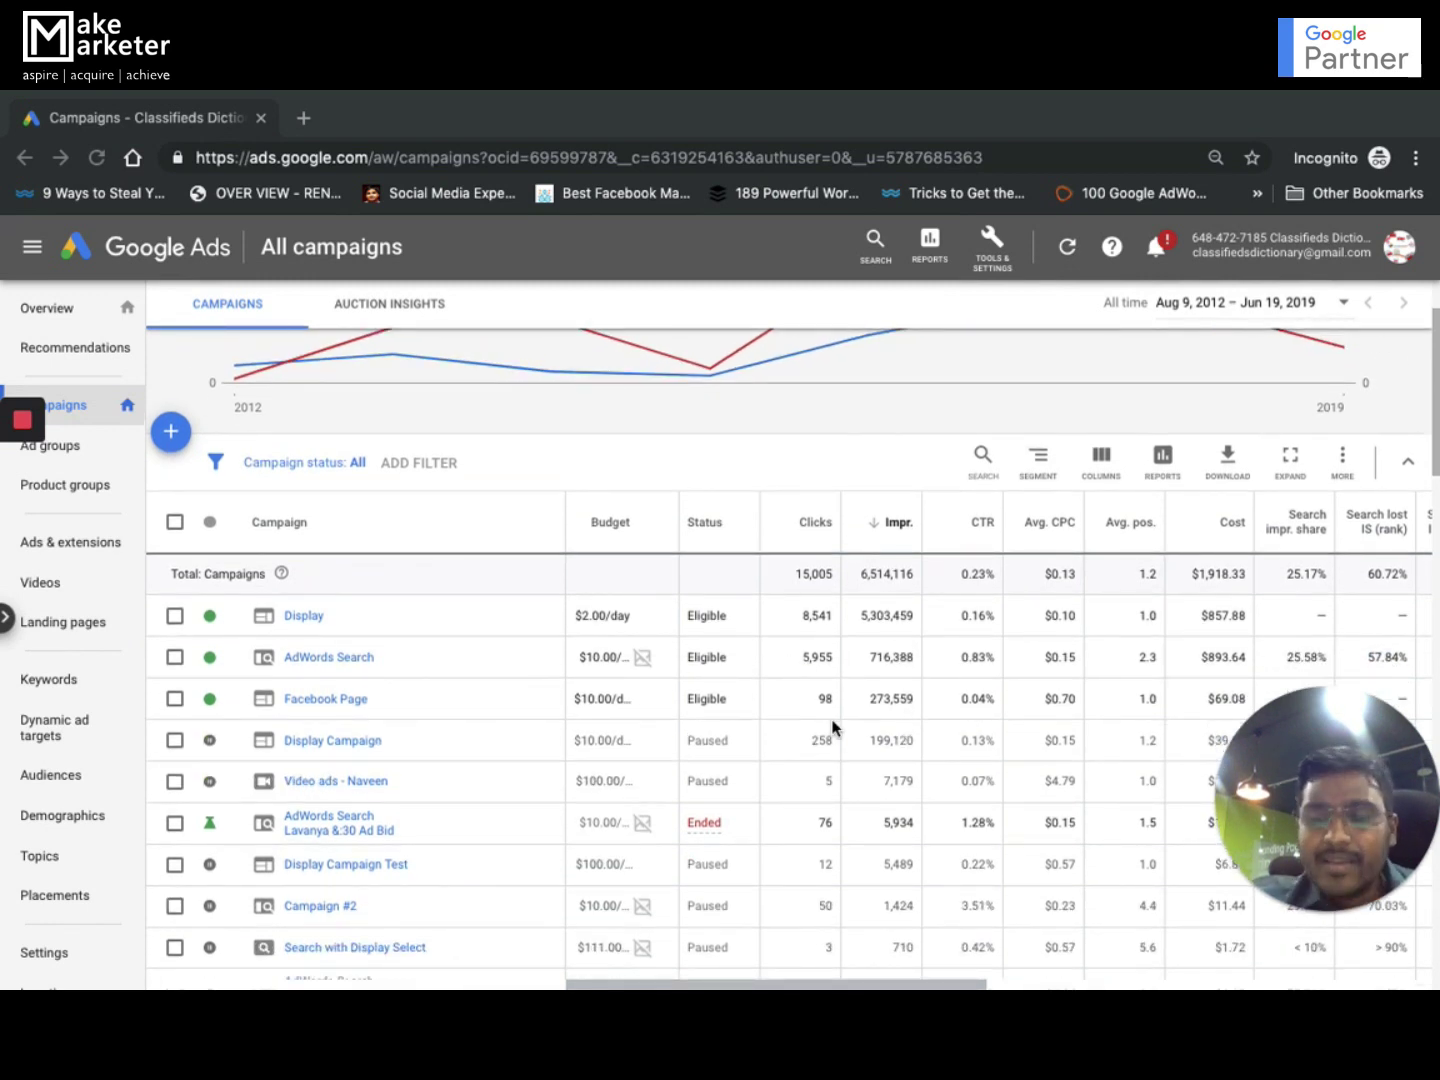
left_click(916, 668)
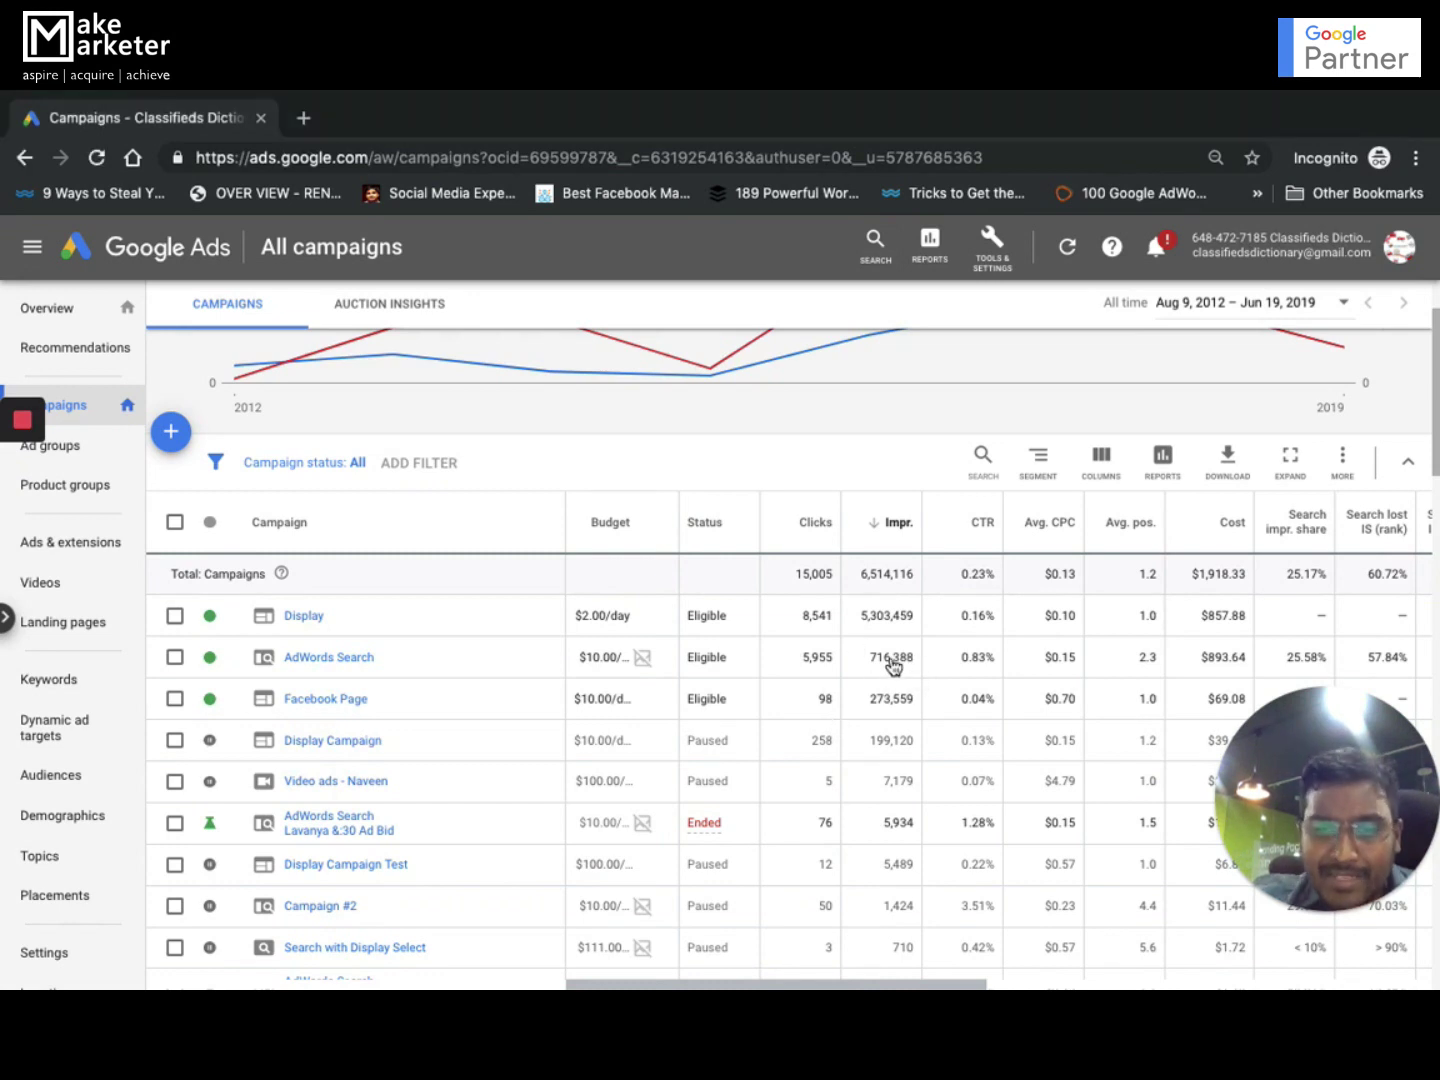
double_click(816, 657)
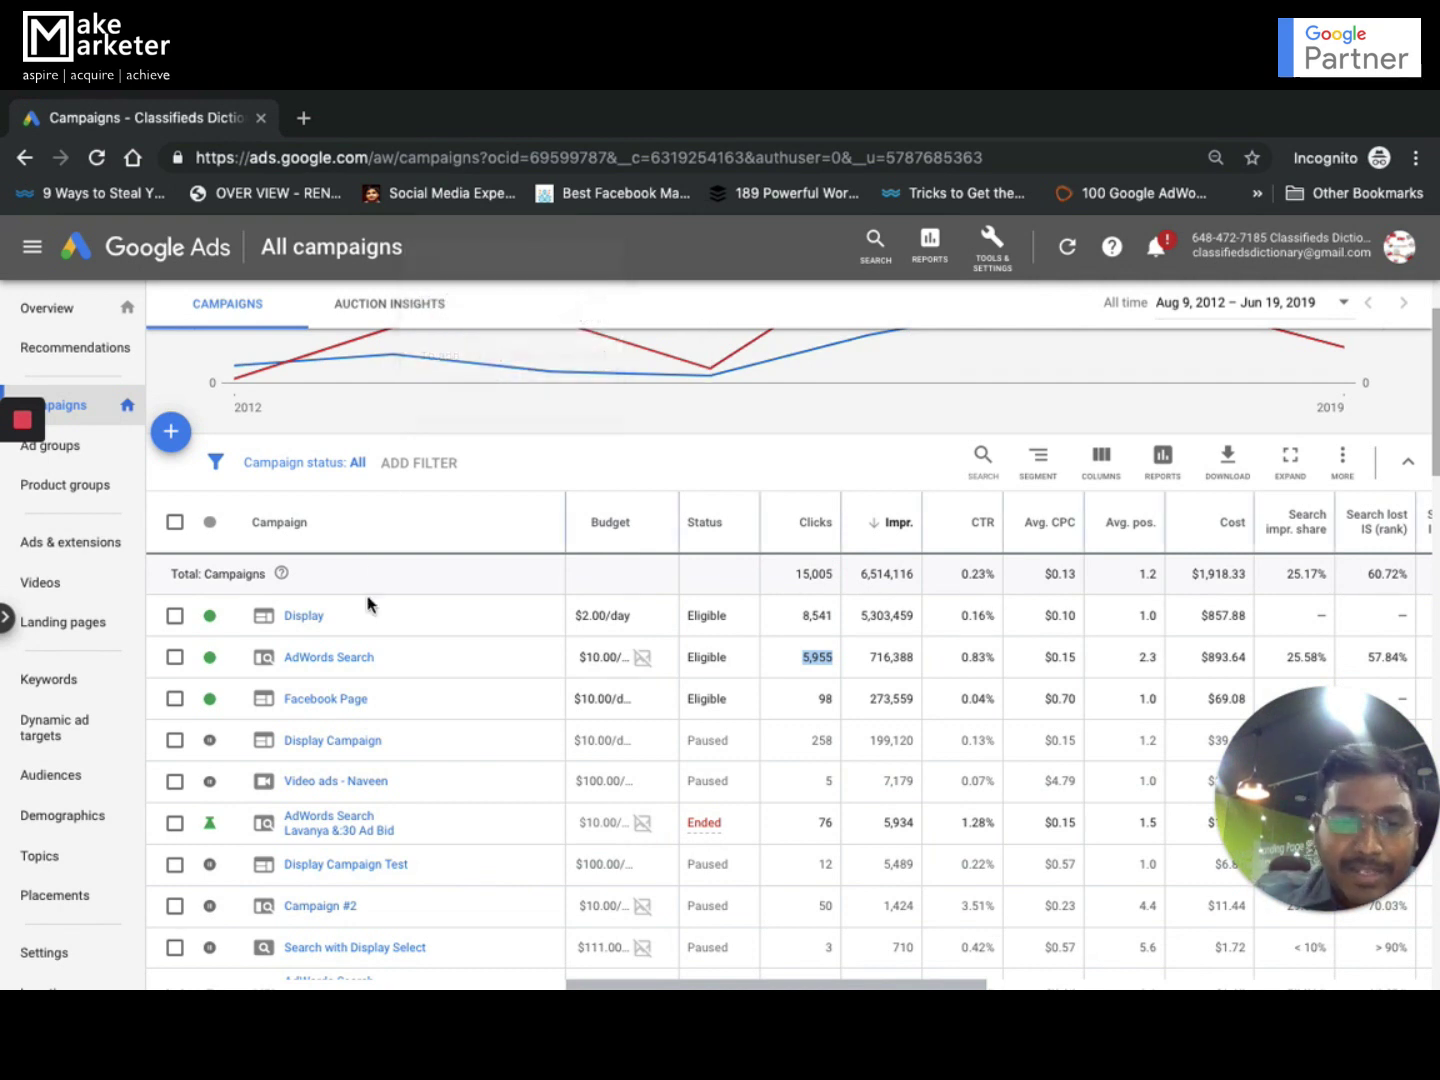
left_click(342, 661)
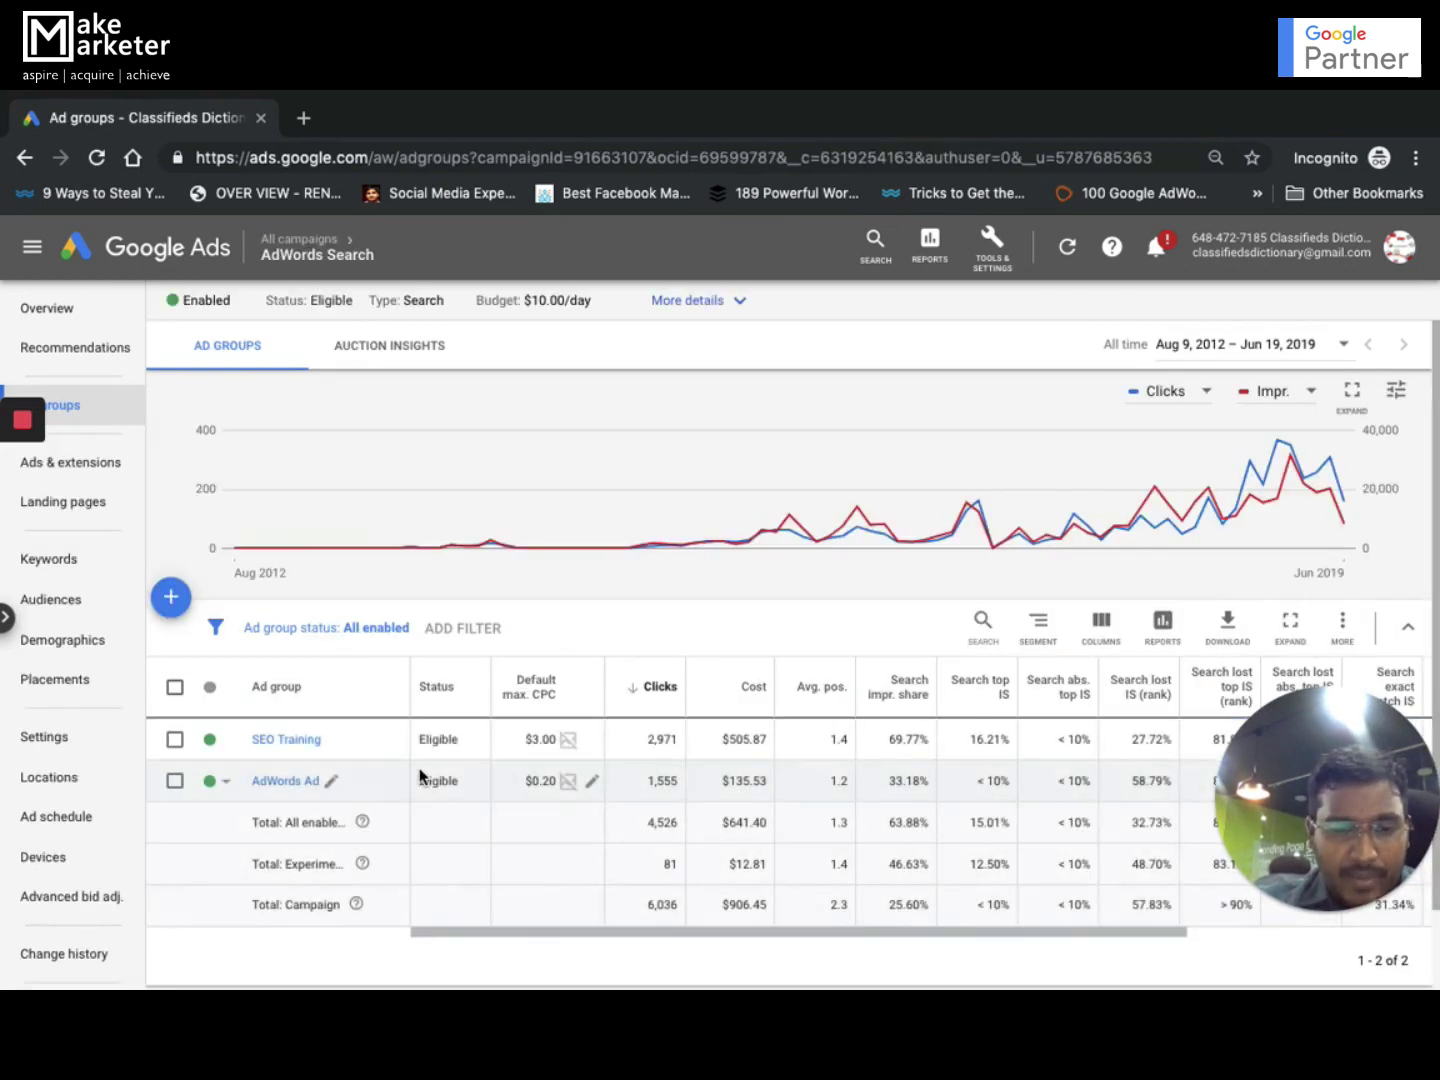
Open the SEO Training ad group's keywords, returning once via the AdWords Search ad groups list
left_click(294, 742)
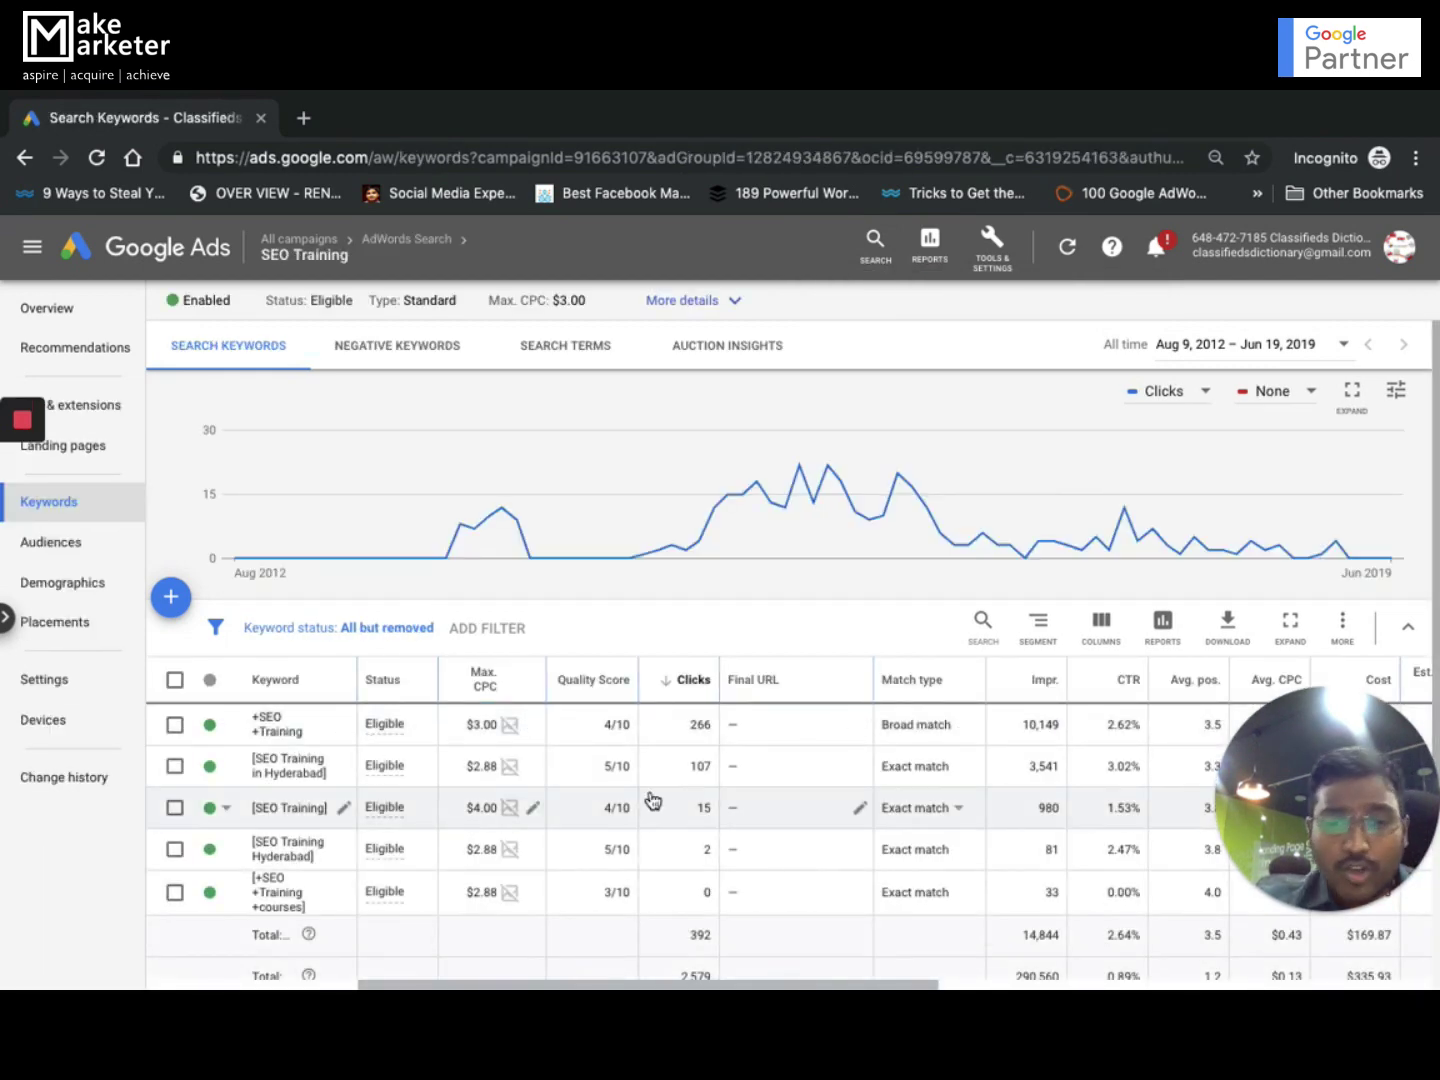
left_click(420, 240)
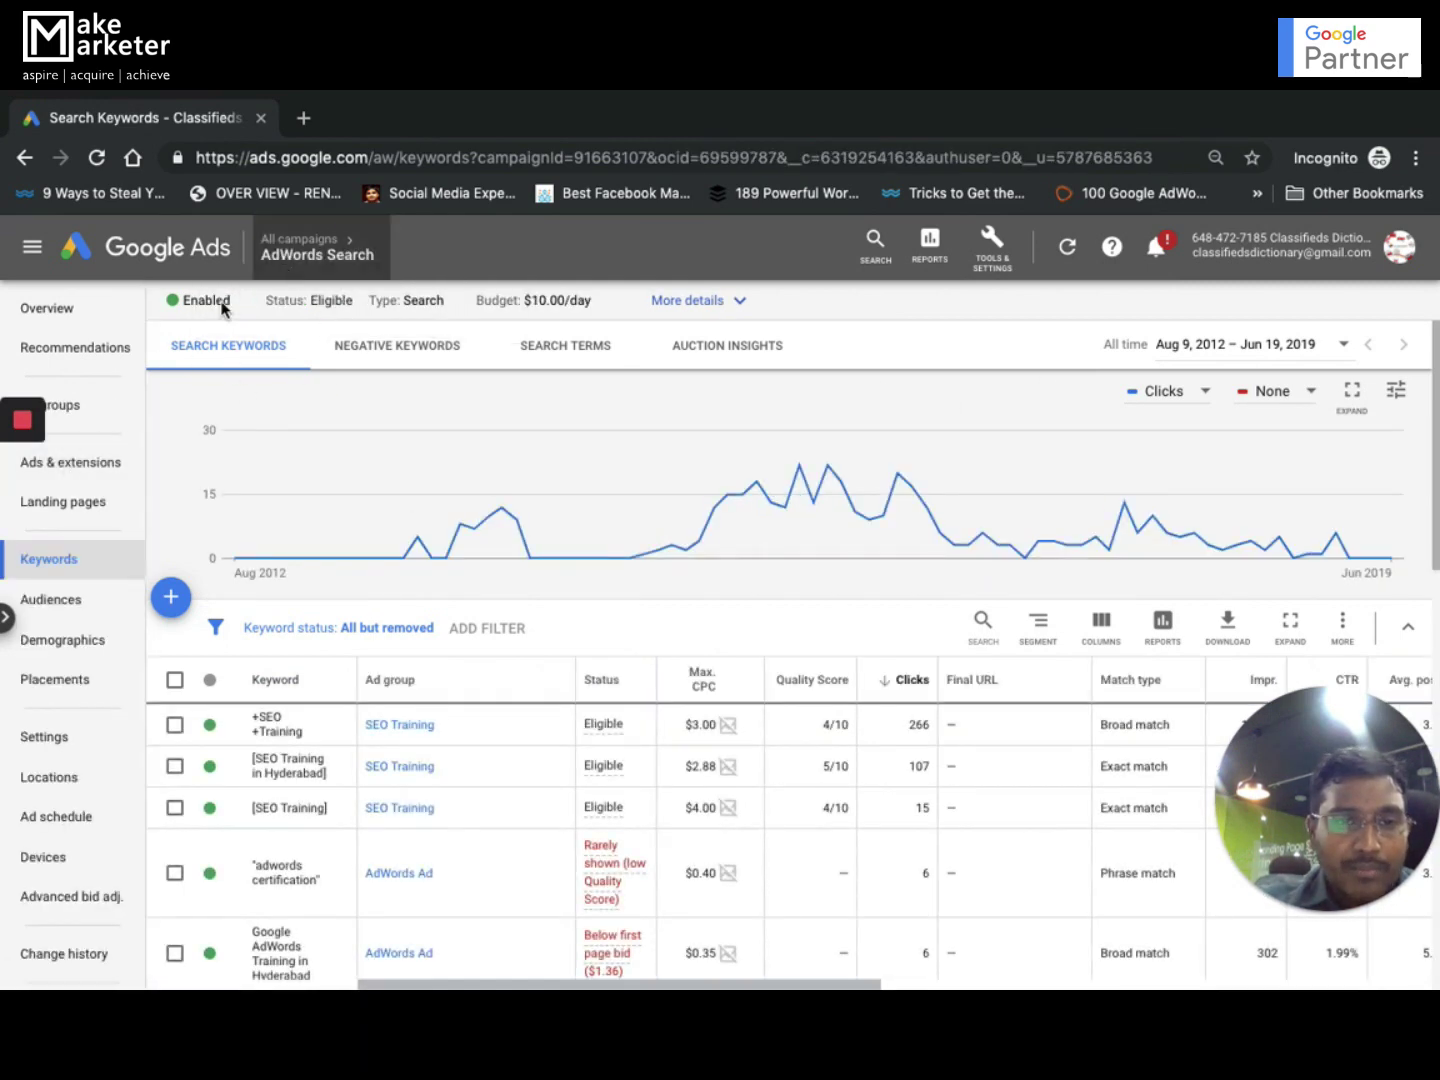
left_click(86, 402)
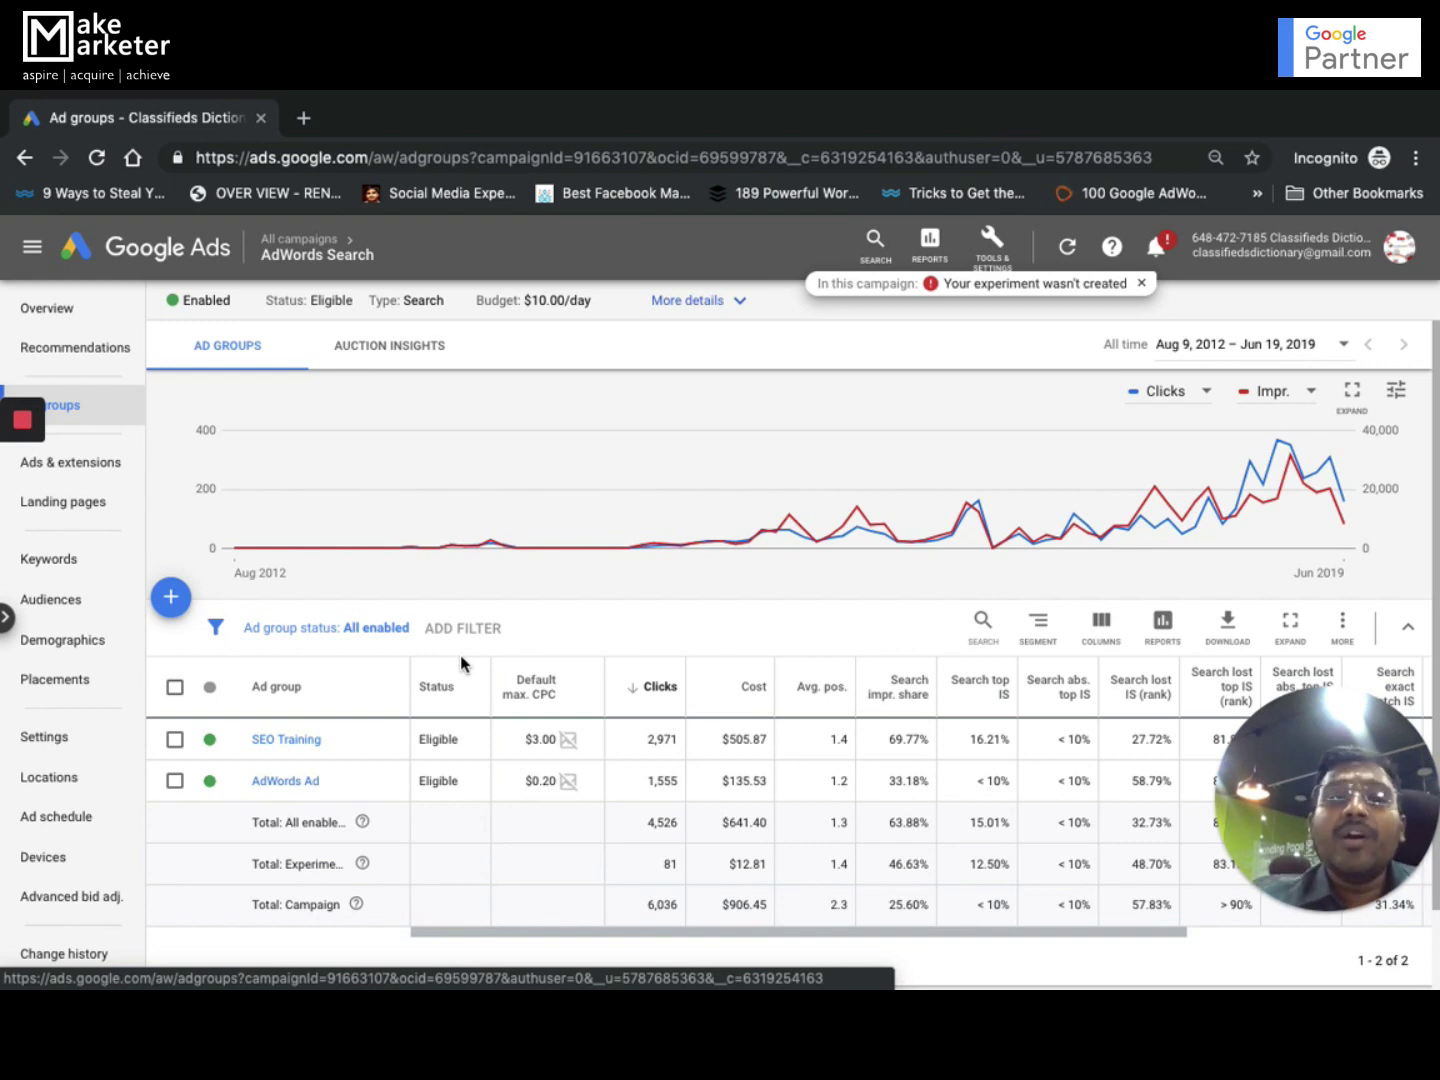
left_click(305, 743)
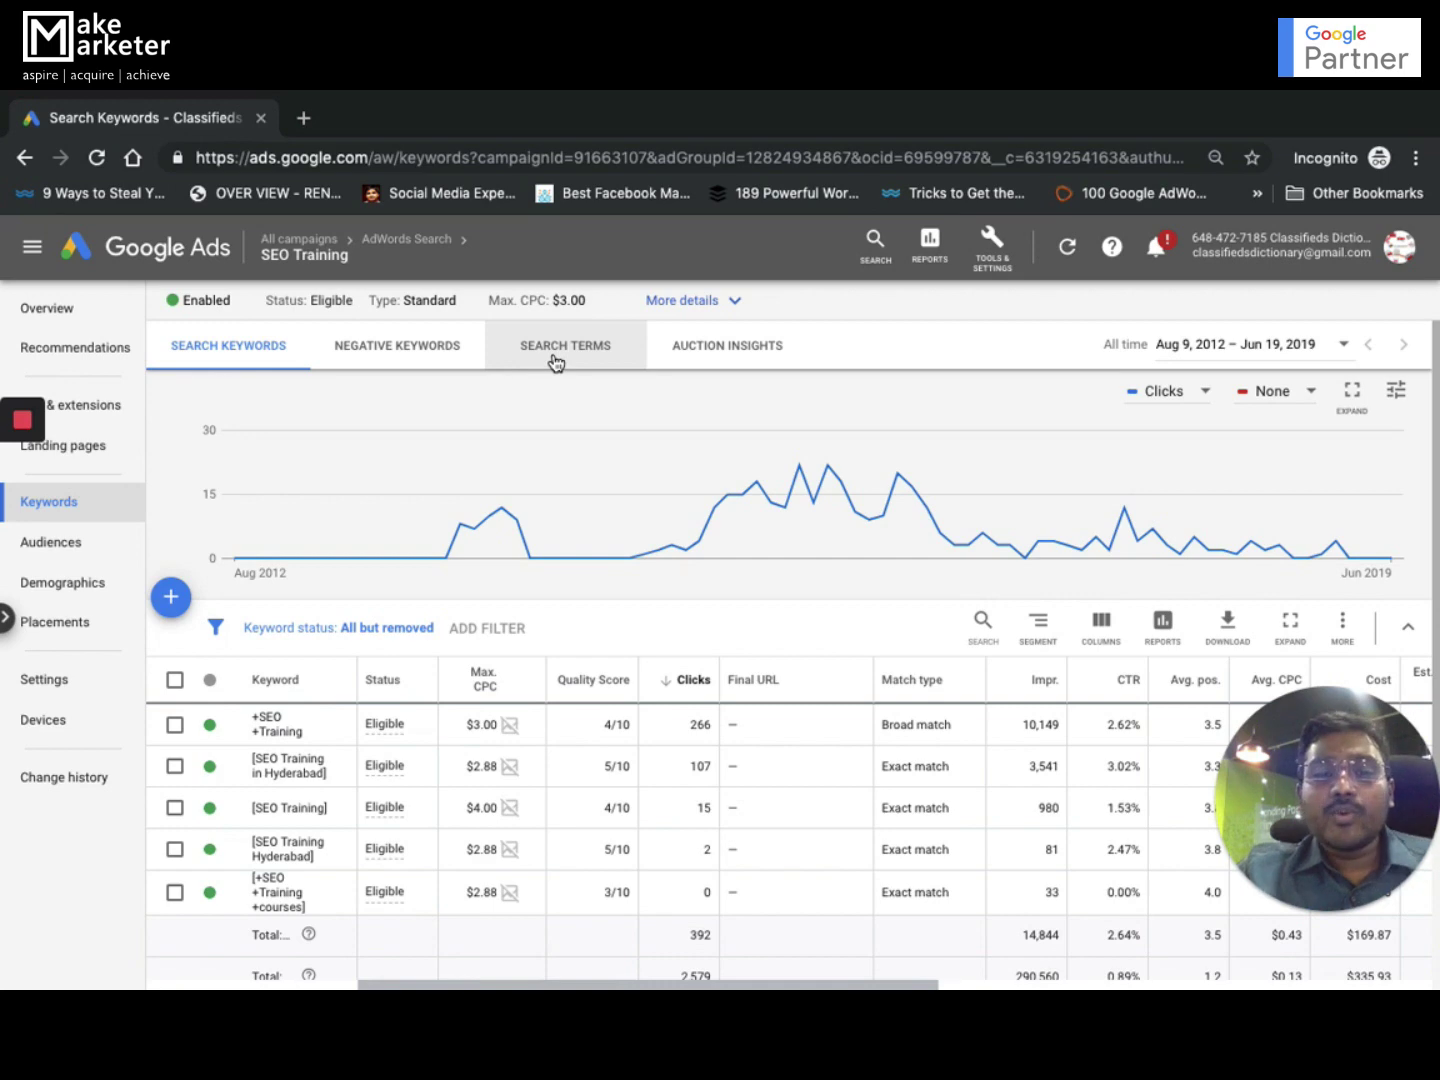
Show SEO Training's search terms with a widened Search term column and scroll through them
left_click(556, 350)
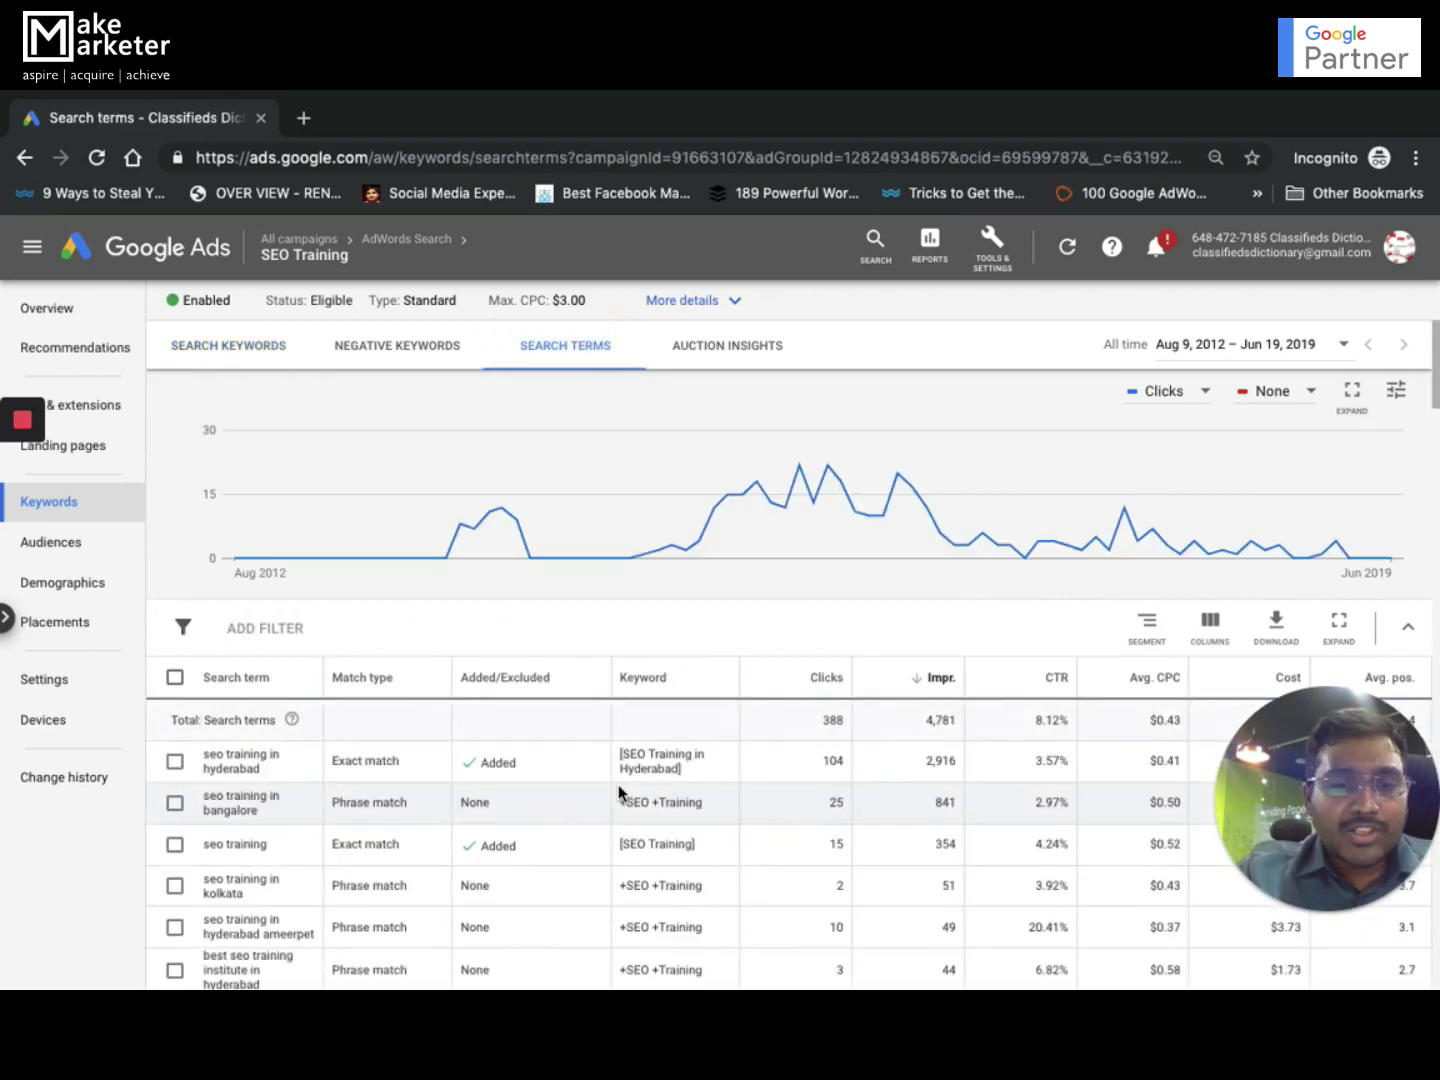
scroll(618, 784, "down", 2)
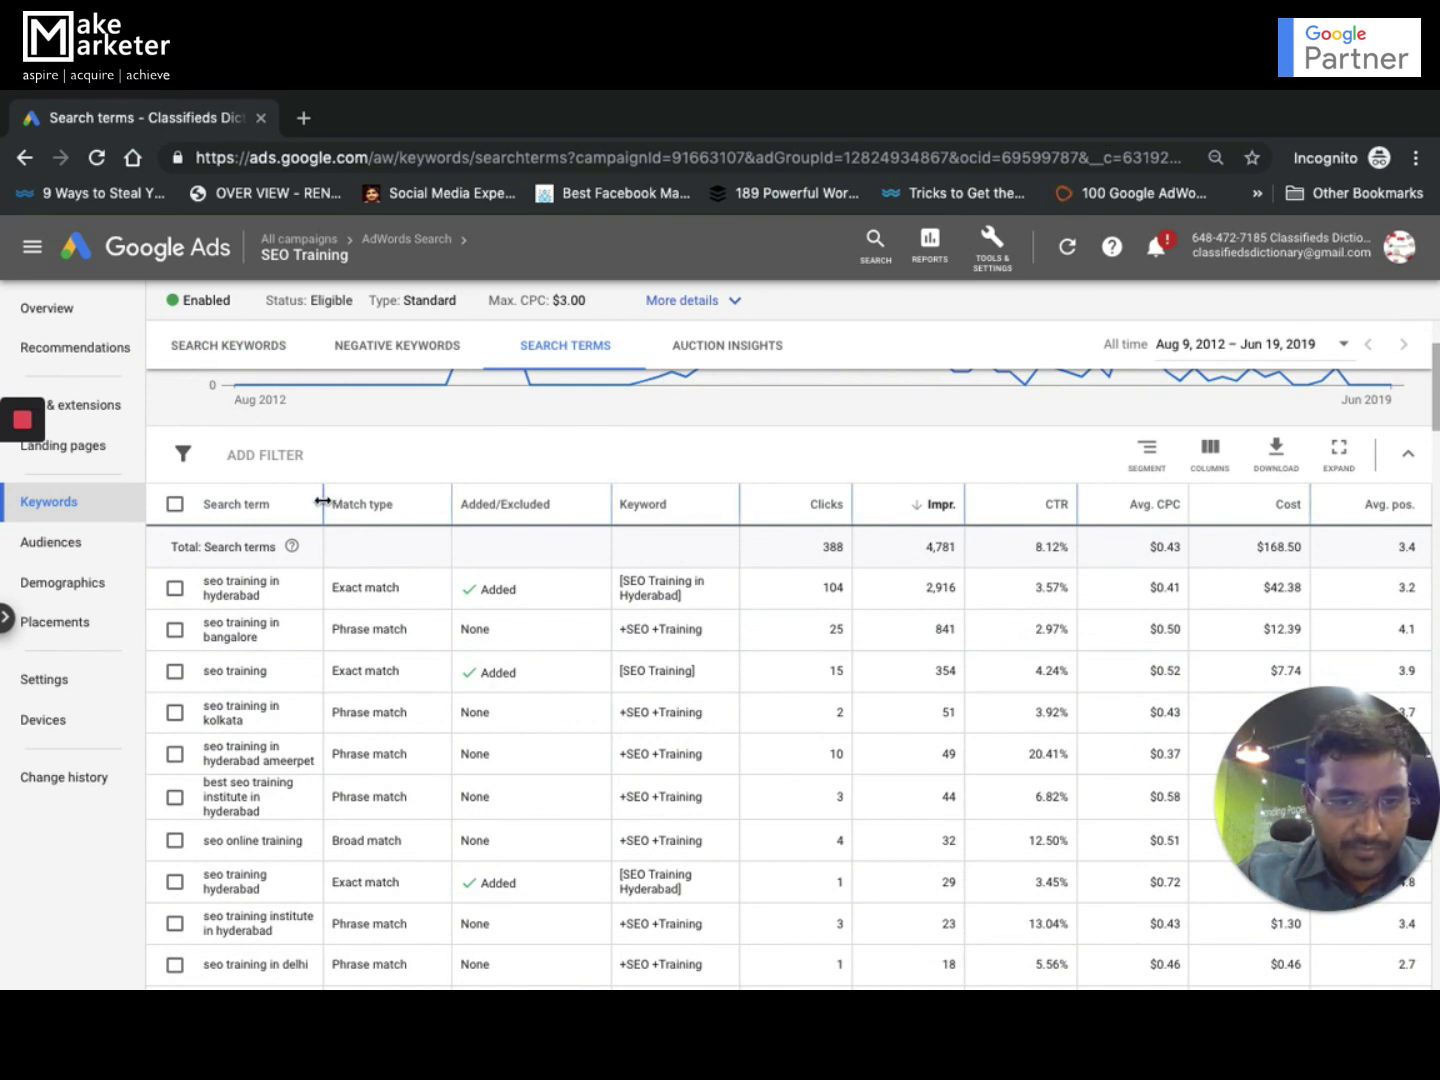
left_click_drag(321, 500, 565, 507)
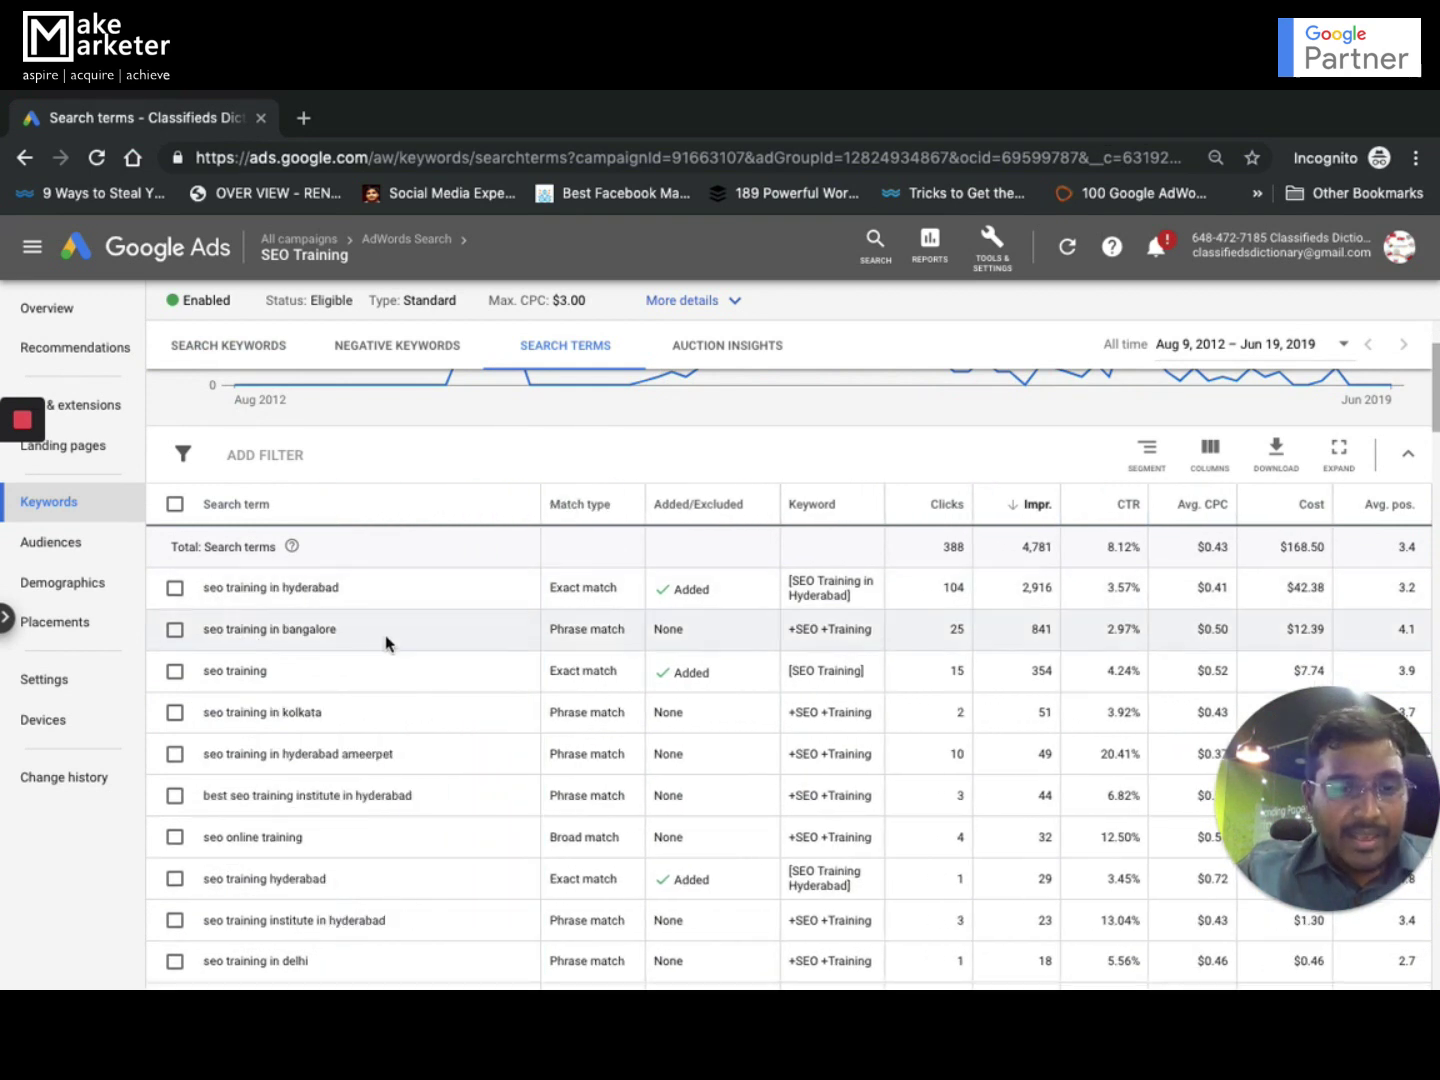
scroll(410, 705, "down", 1)
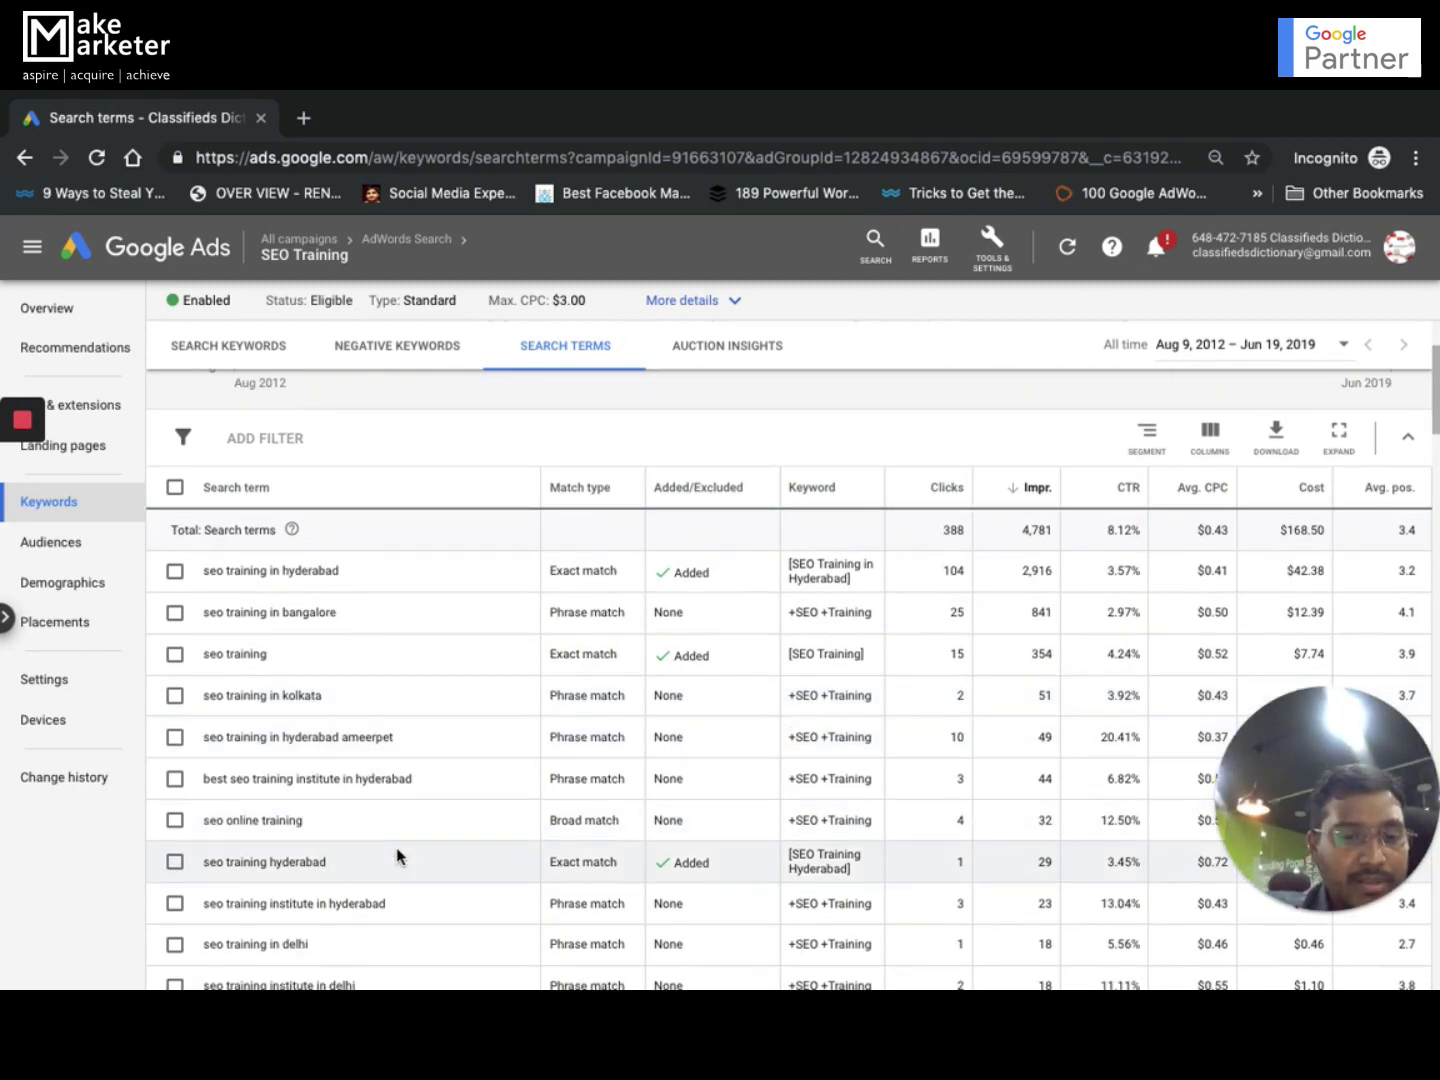
scroll(397, 857, "down", 3)
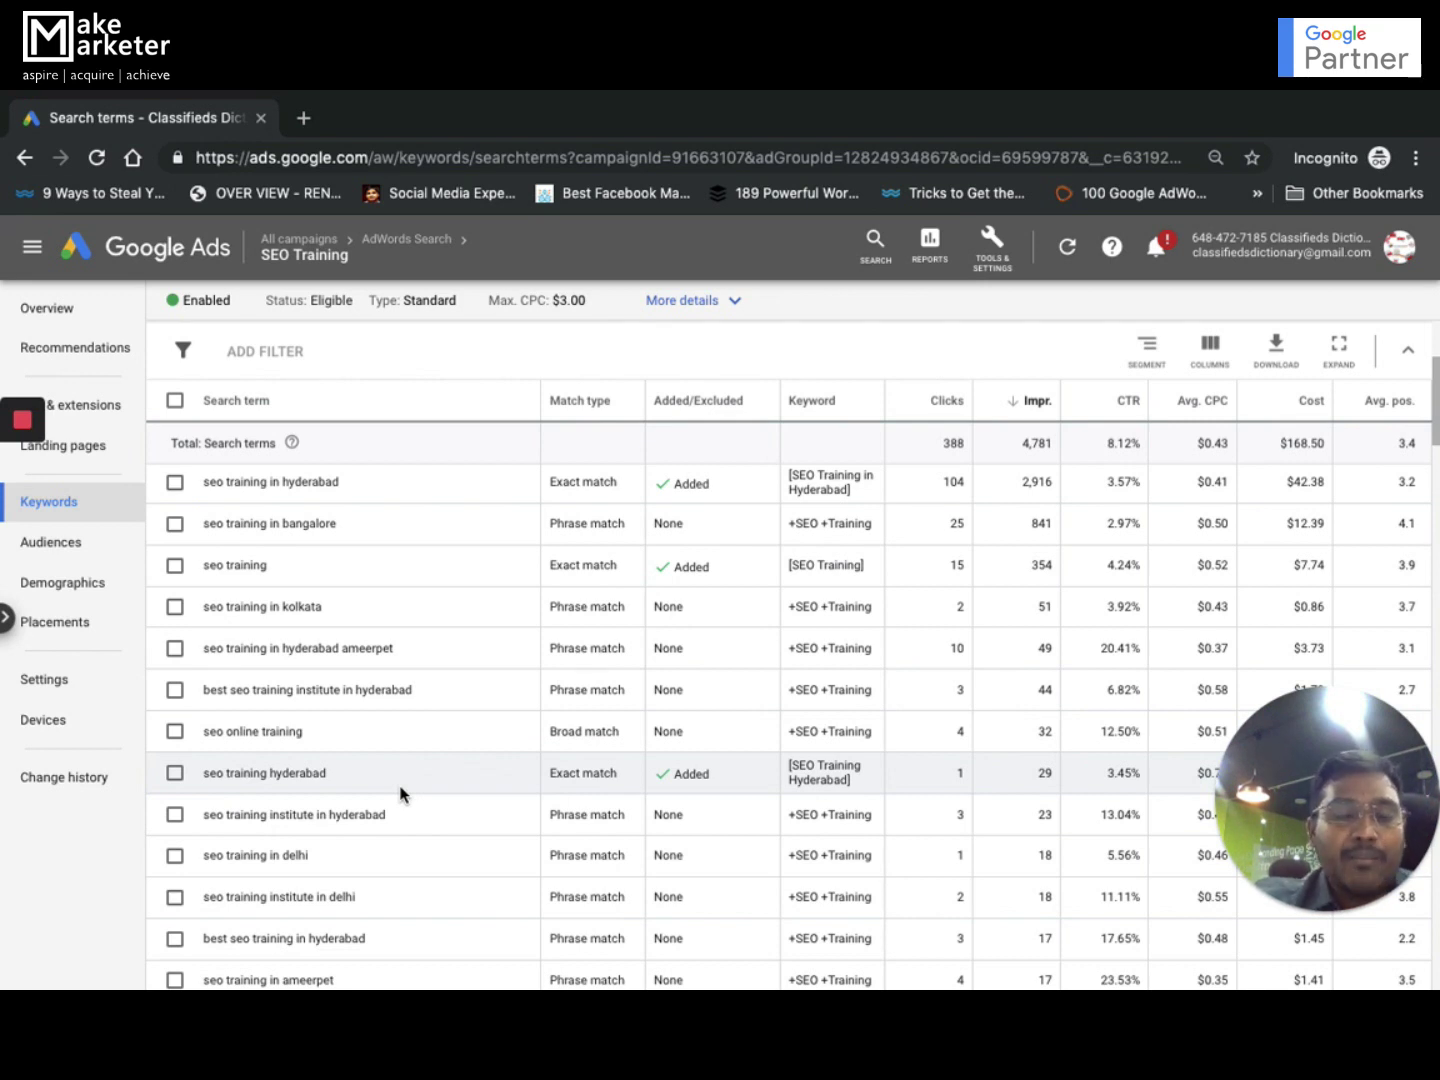
scroll(401, 820, "down", 3)
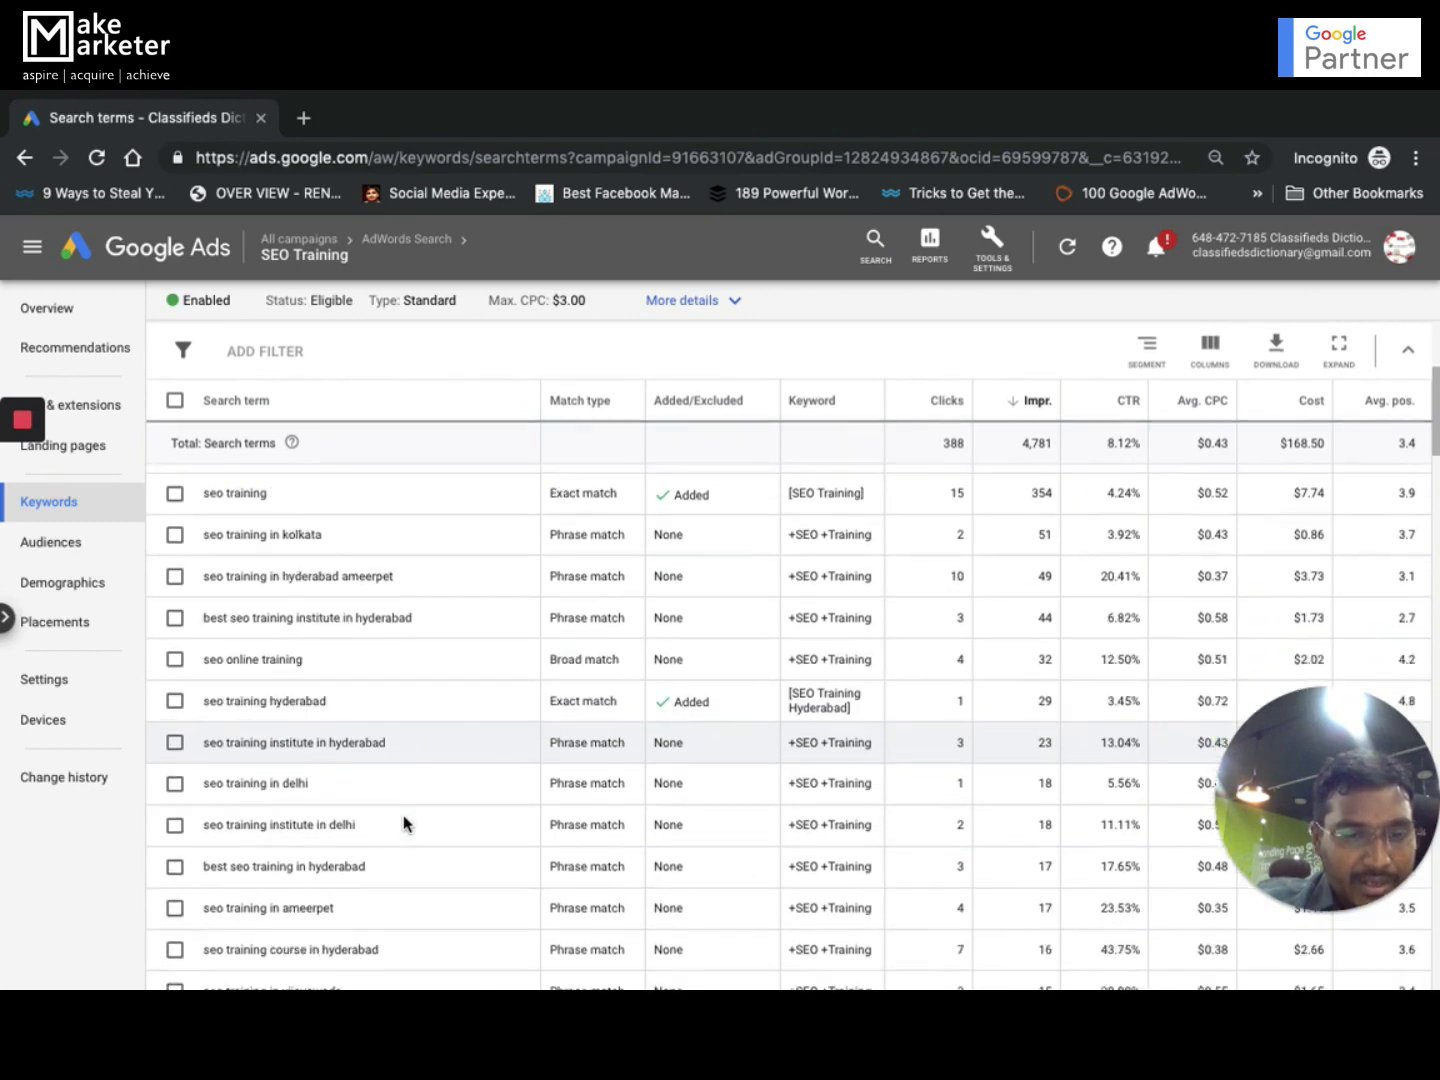
scroll(404, 822, "down", 5)
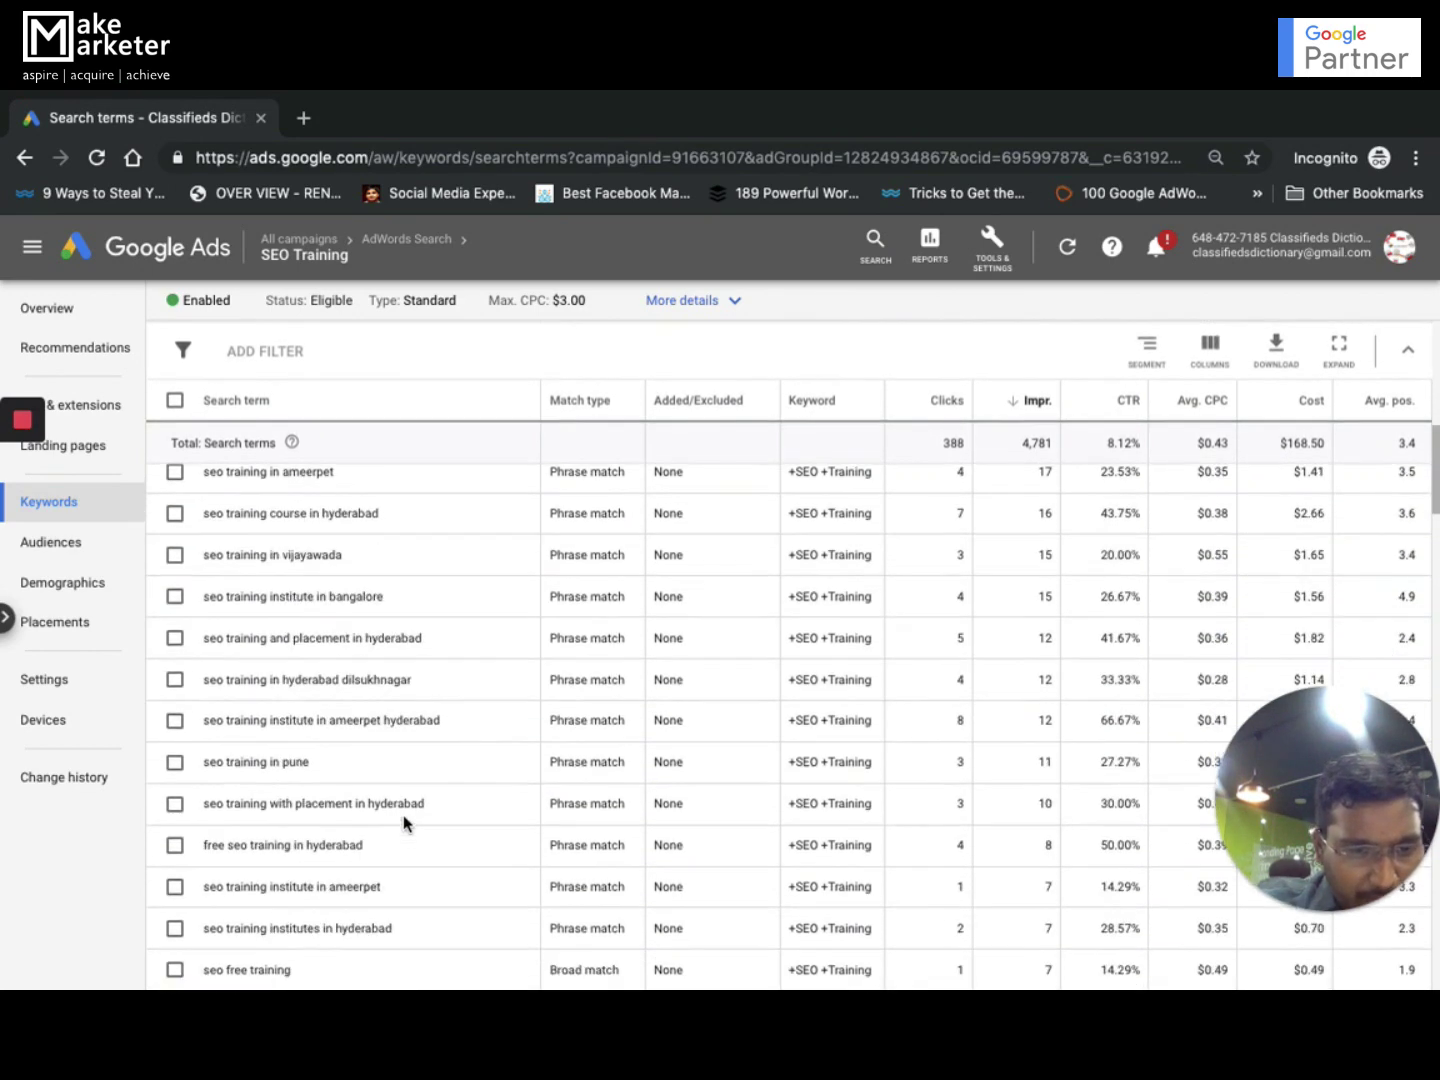
scroll(403, 815, "up", 10)
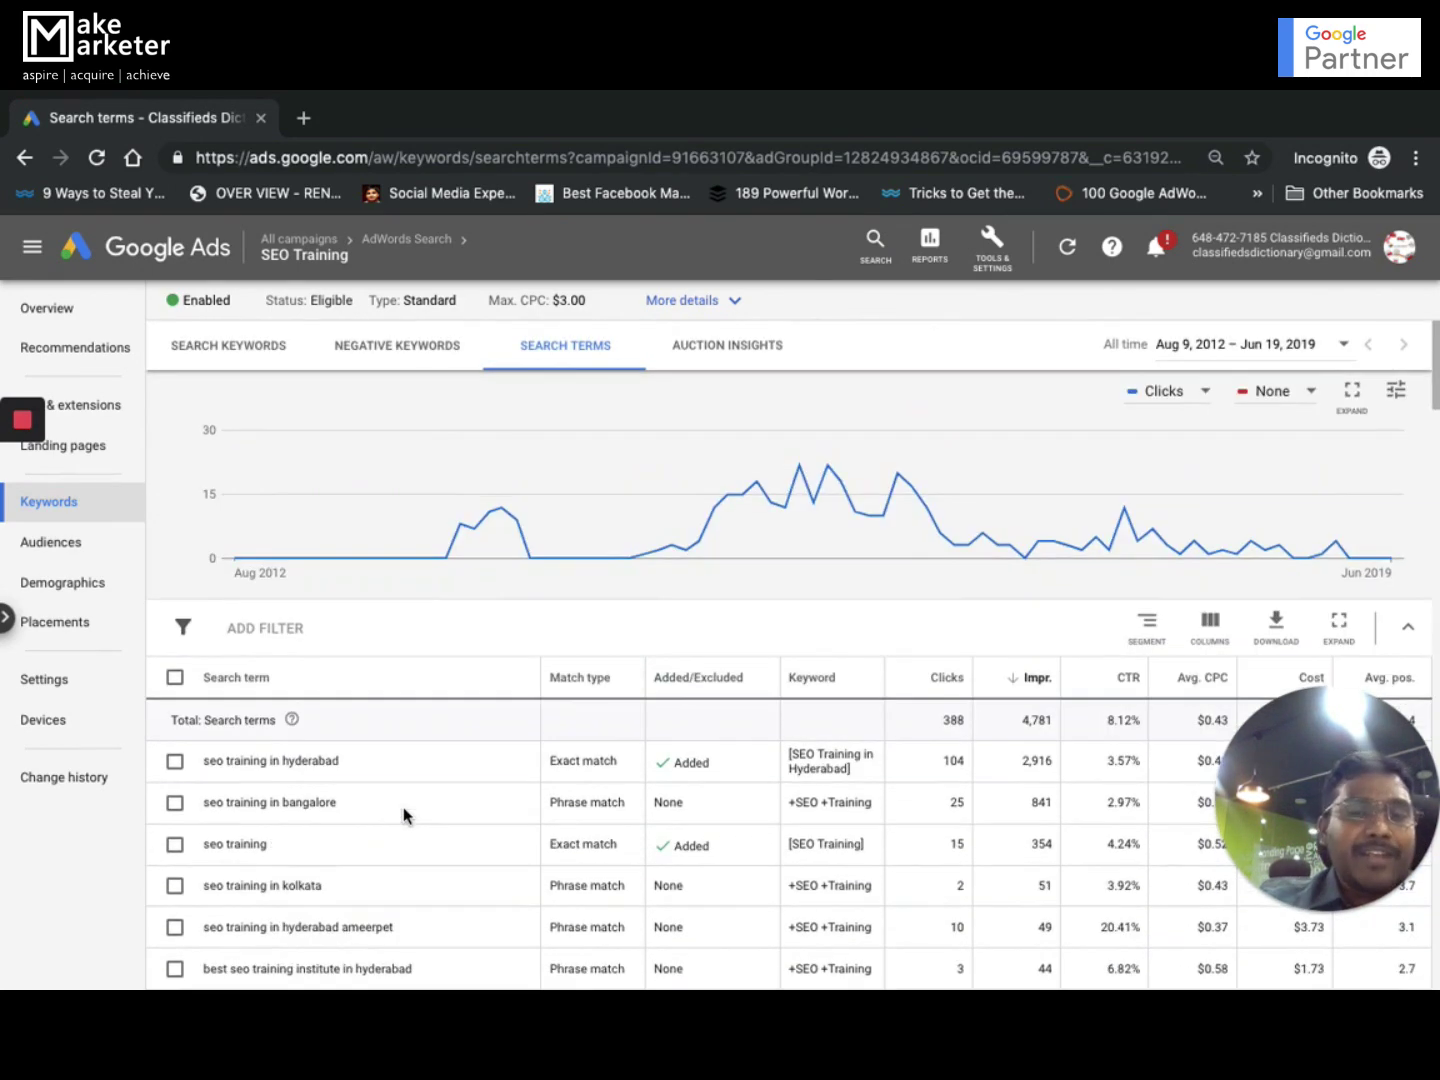
scroll(403, 815, "down", 1)
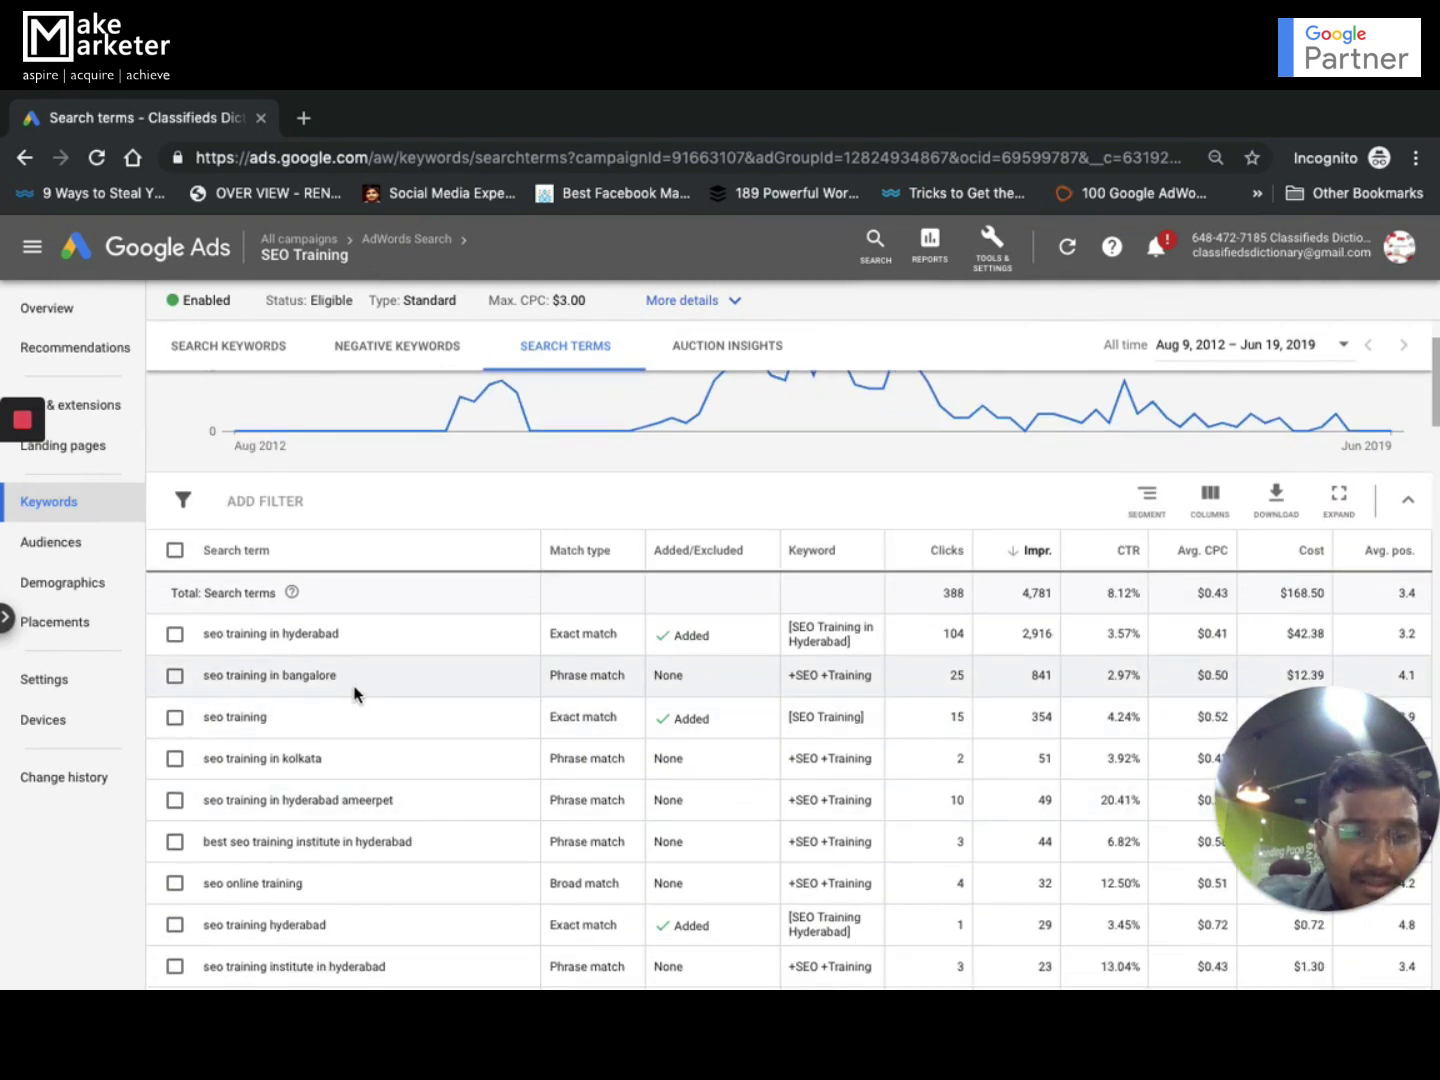
left_click_drag(339, 679, 291, 677)
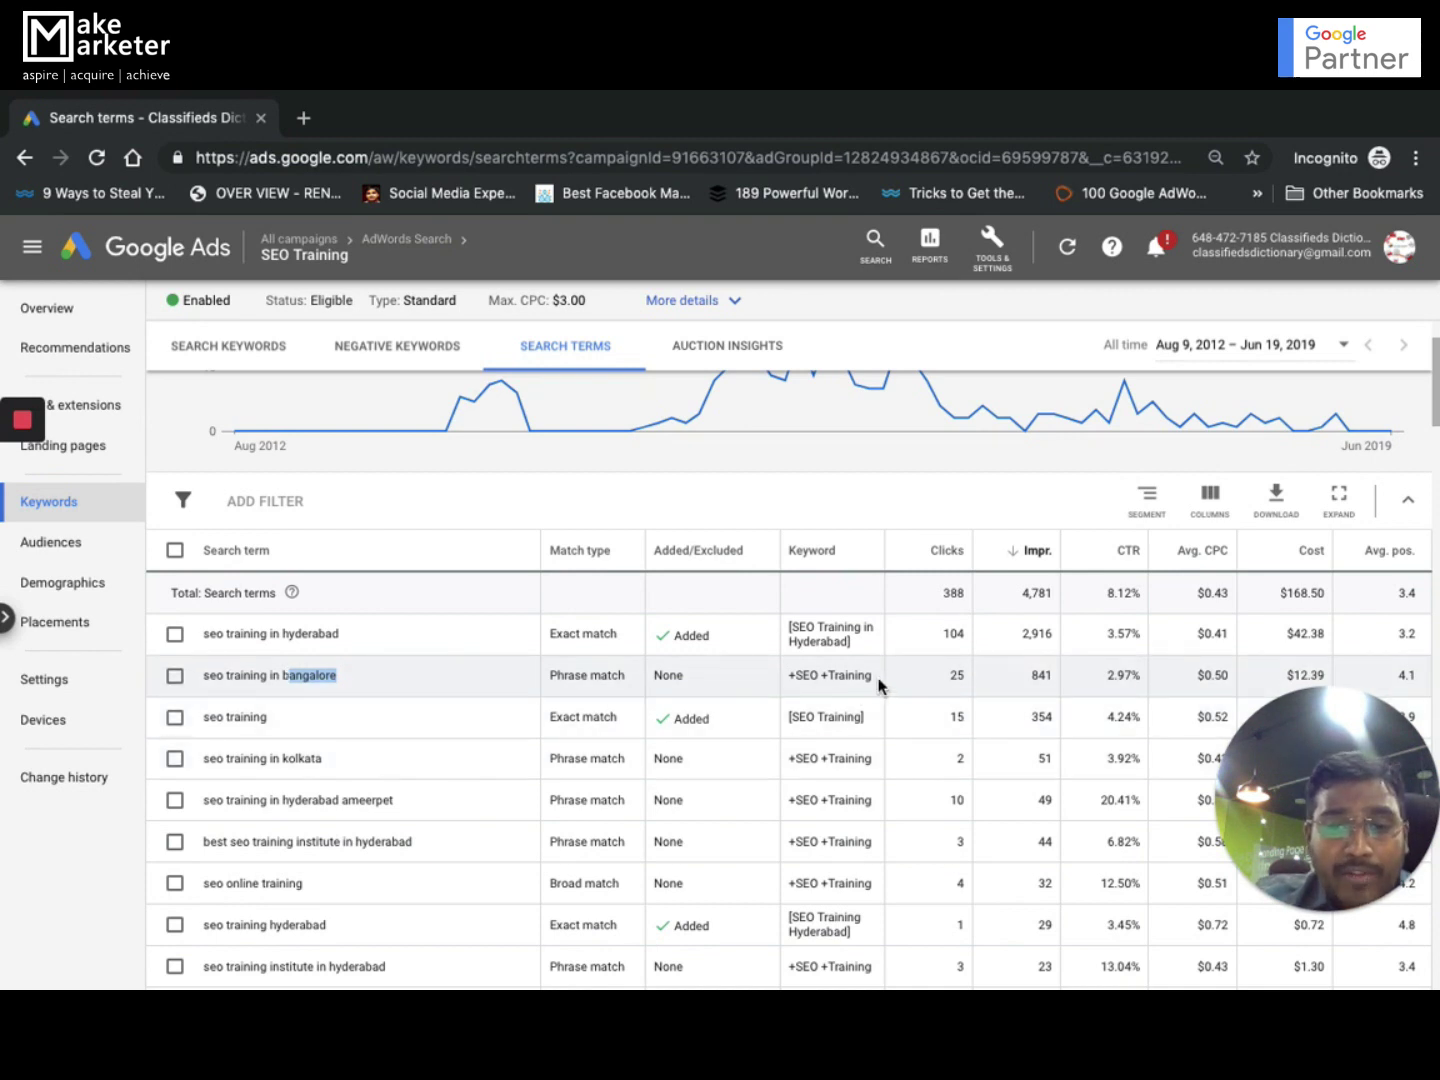
left_click_drag(879, 682, 808, 680)
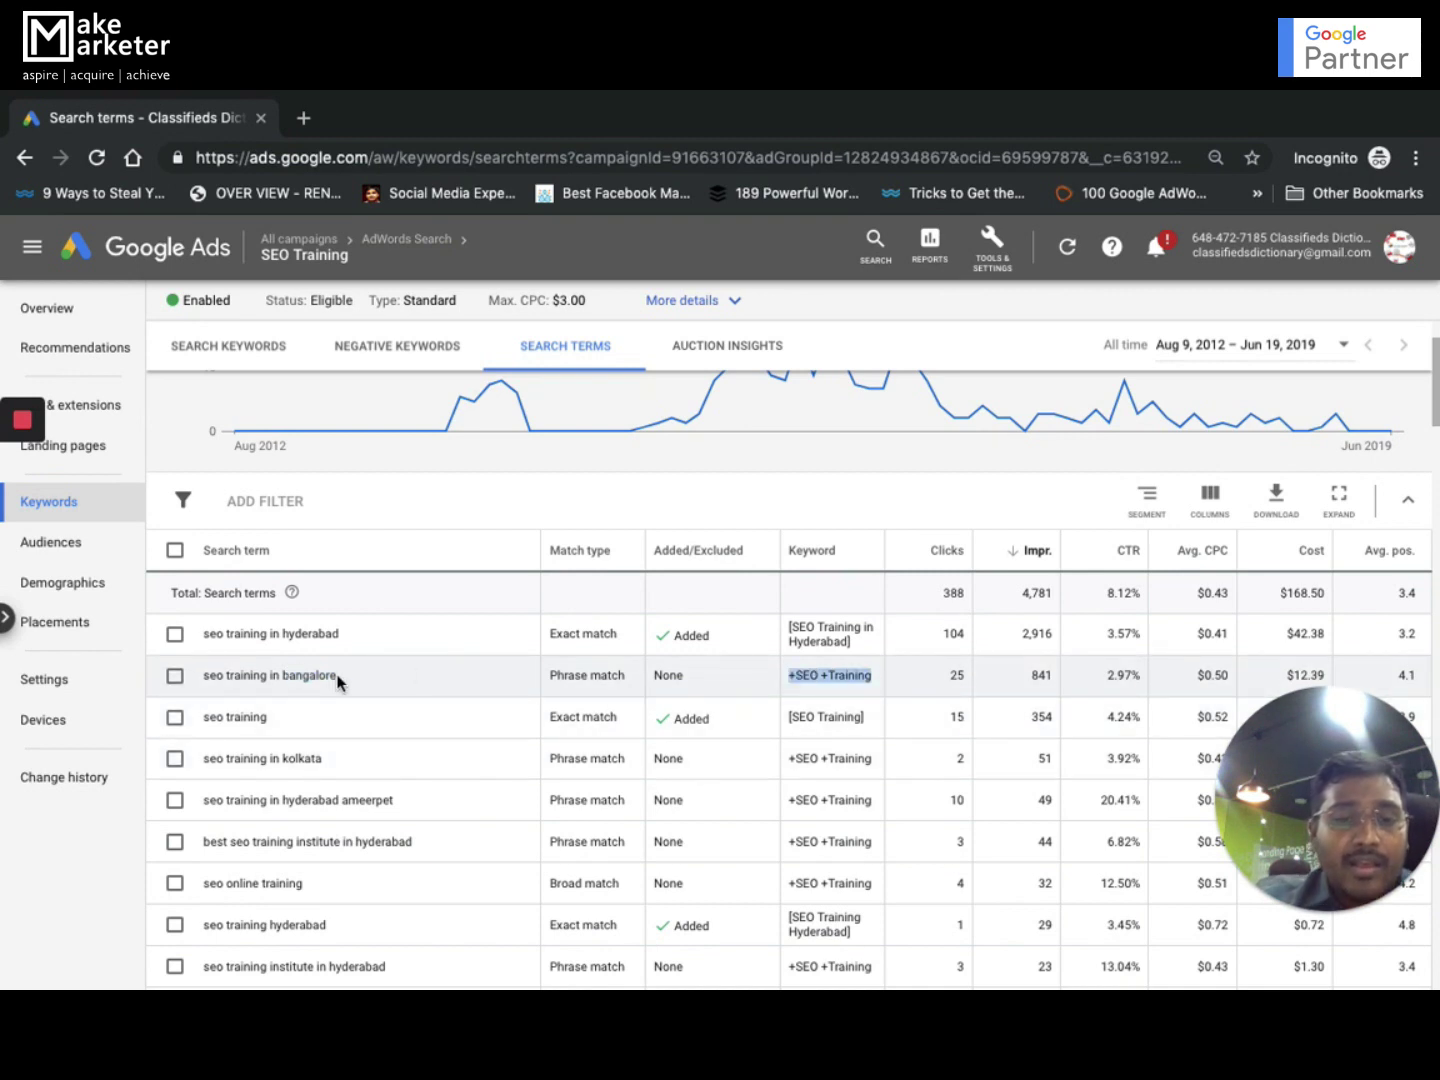
left_click_drag(352, 682, 196, 686)
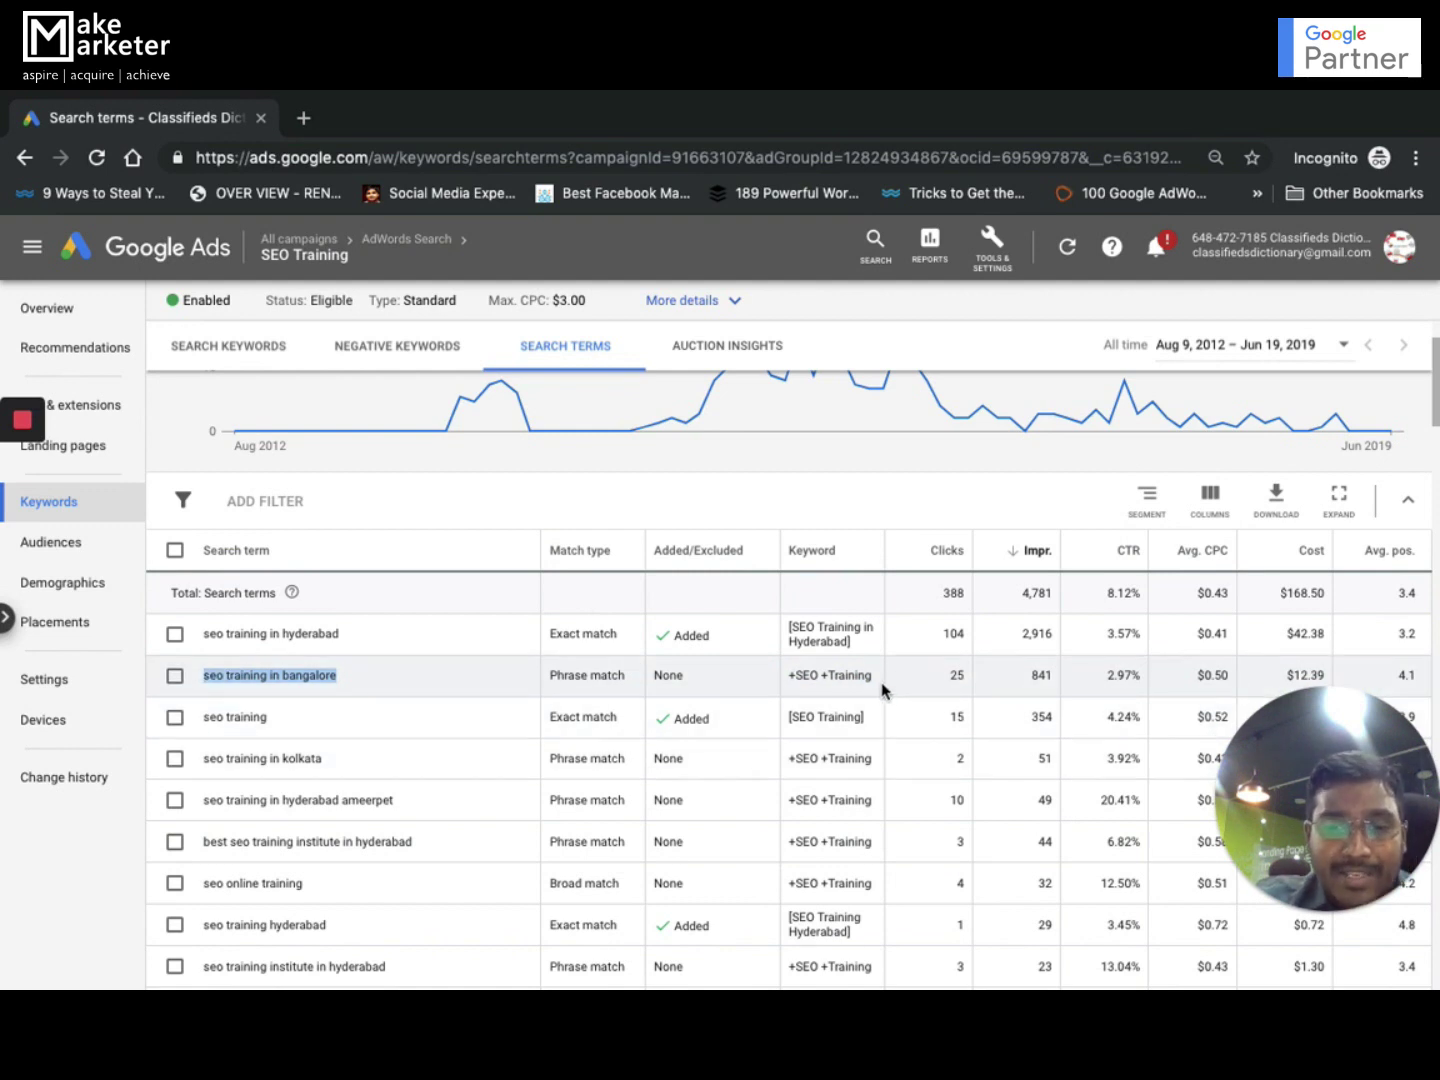
left_click_drag(882, 682, 789, 680)
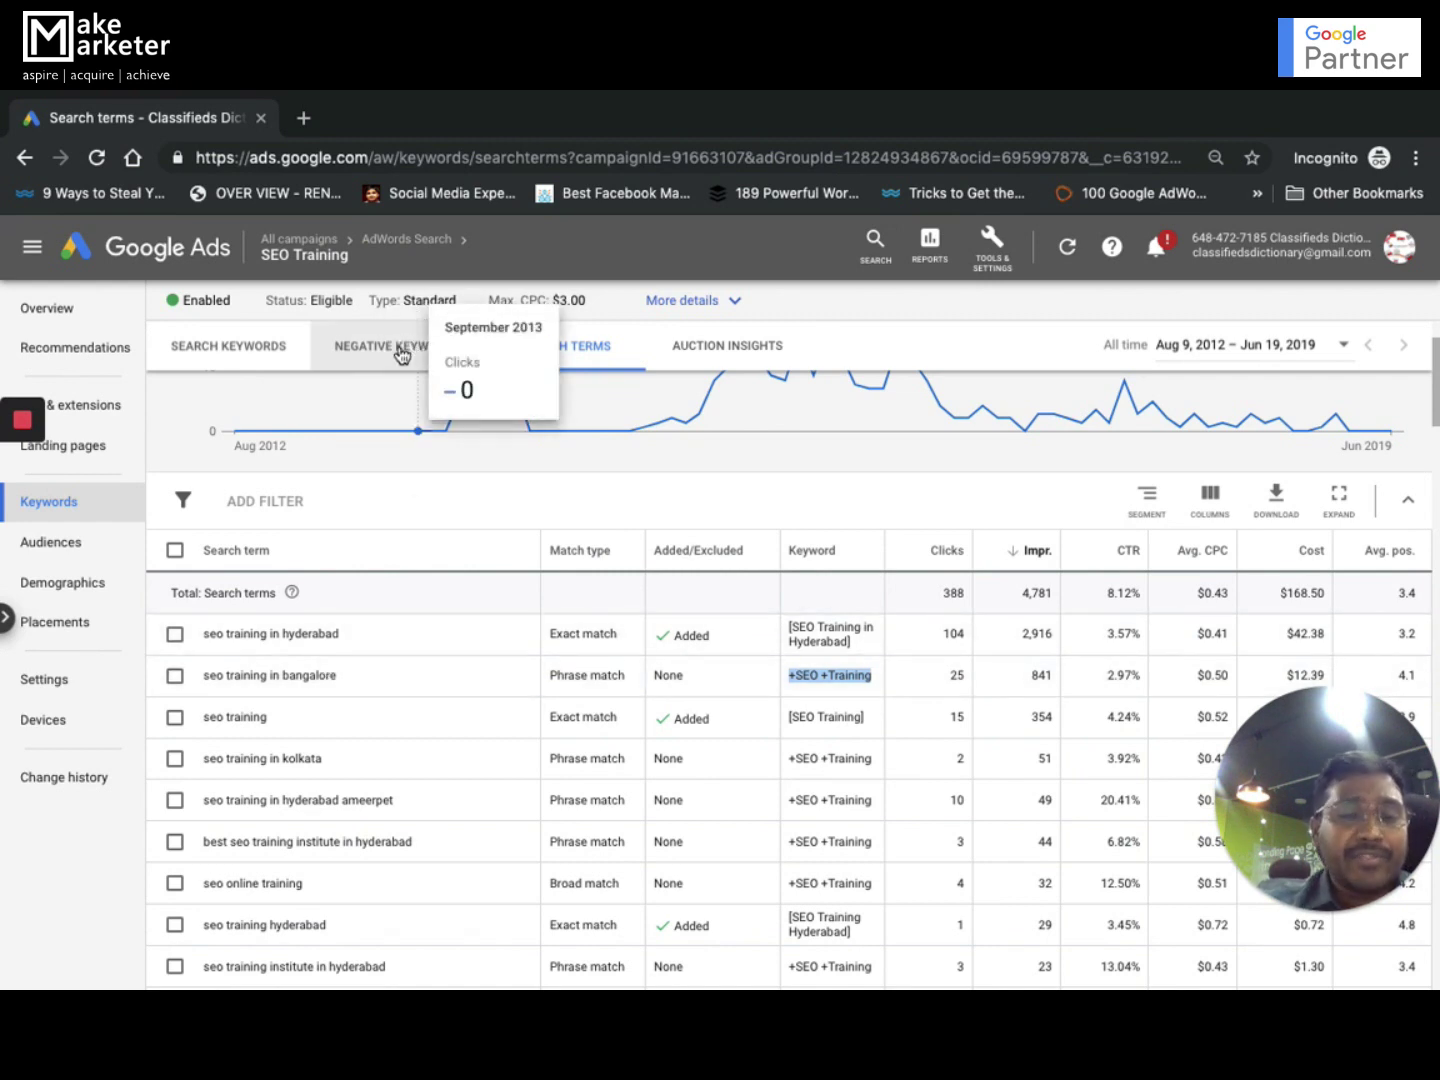
left_click(410, 350)
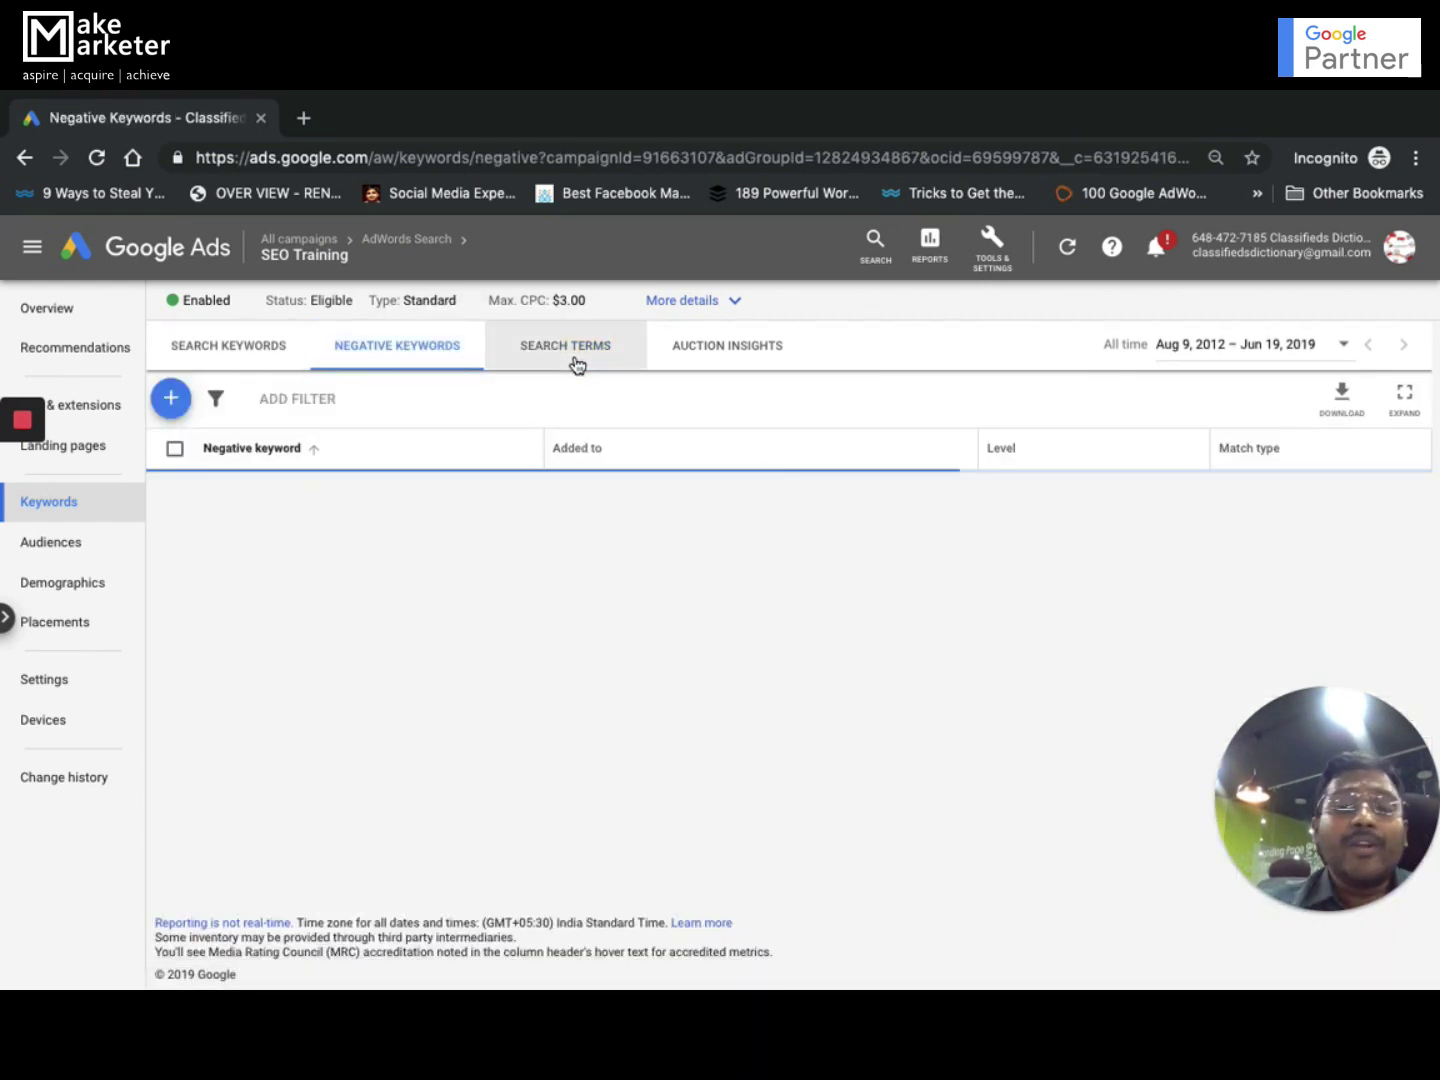
left_click(577, 364)
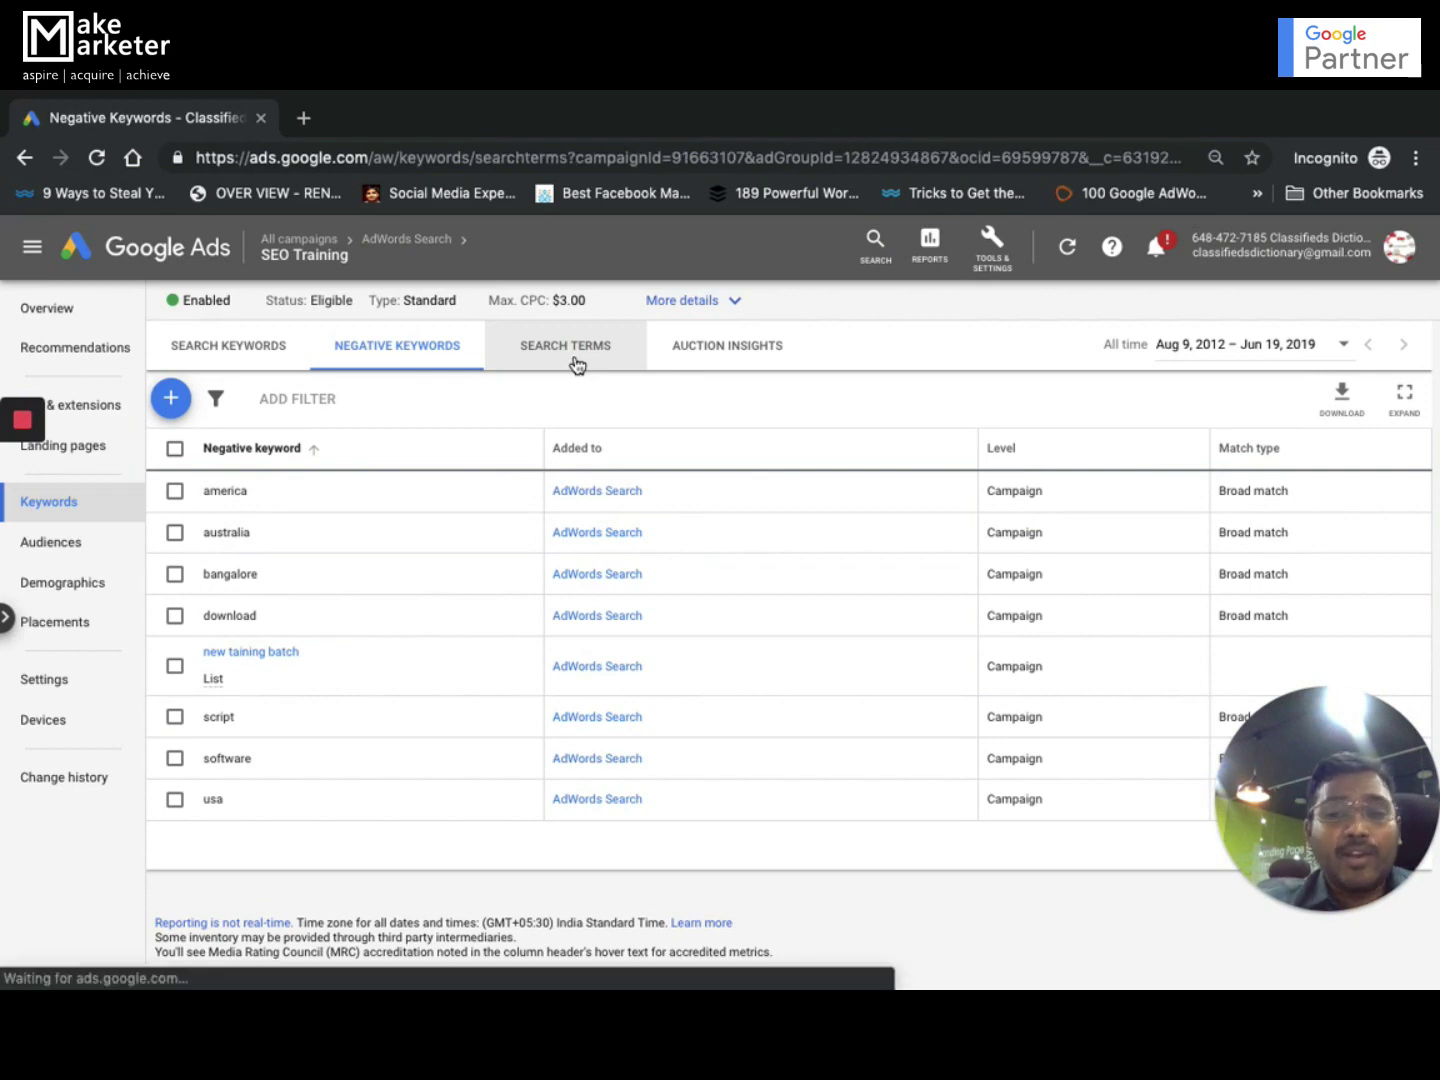
scroll(352, 790, "down", 2)
scroll(352, 815, "down", 3)
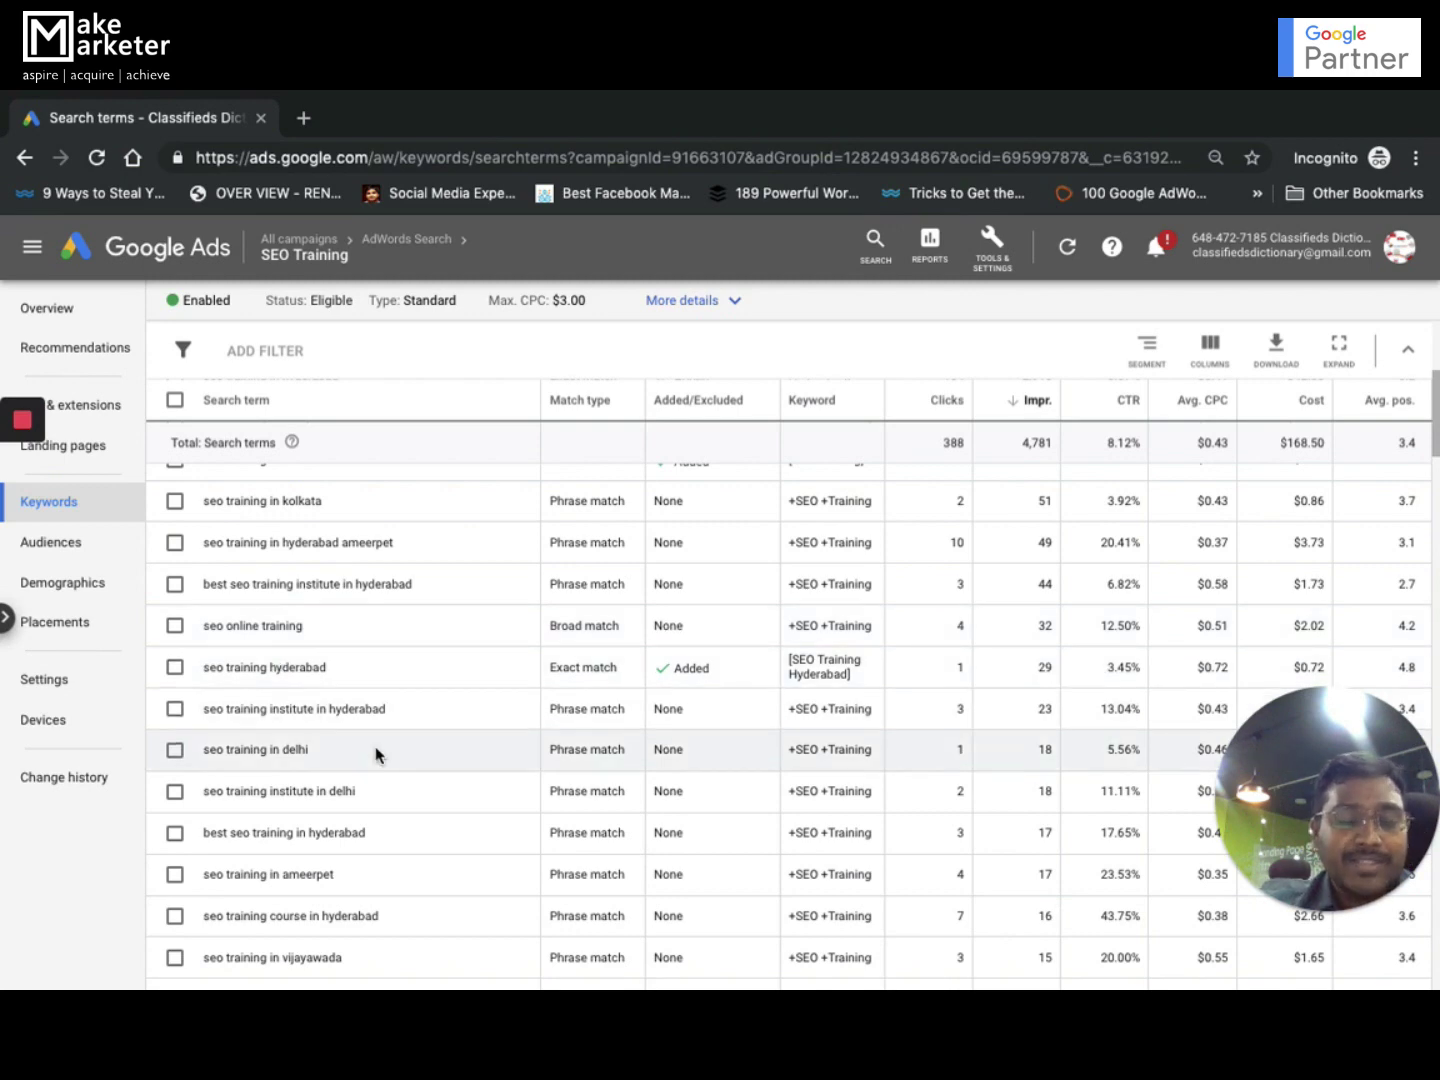
scroll(418, 789, "down", 3)
scroll(419, 790, "down", 3)
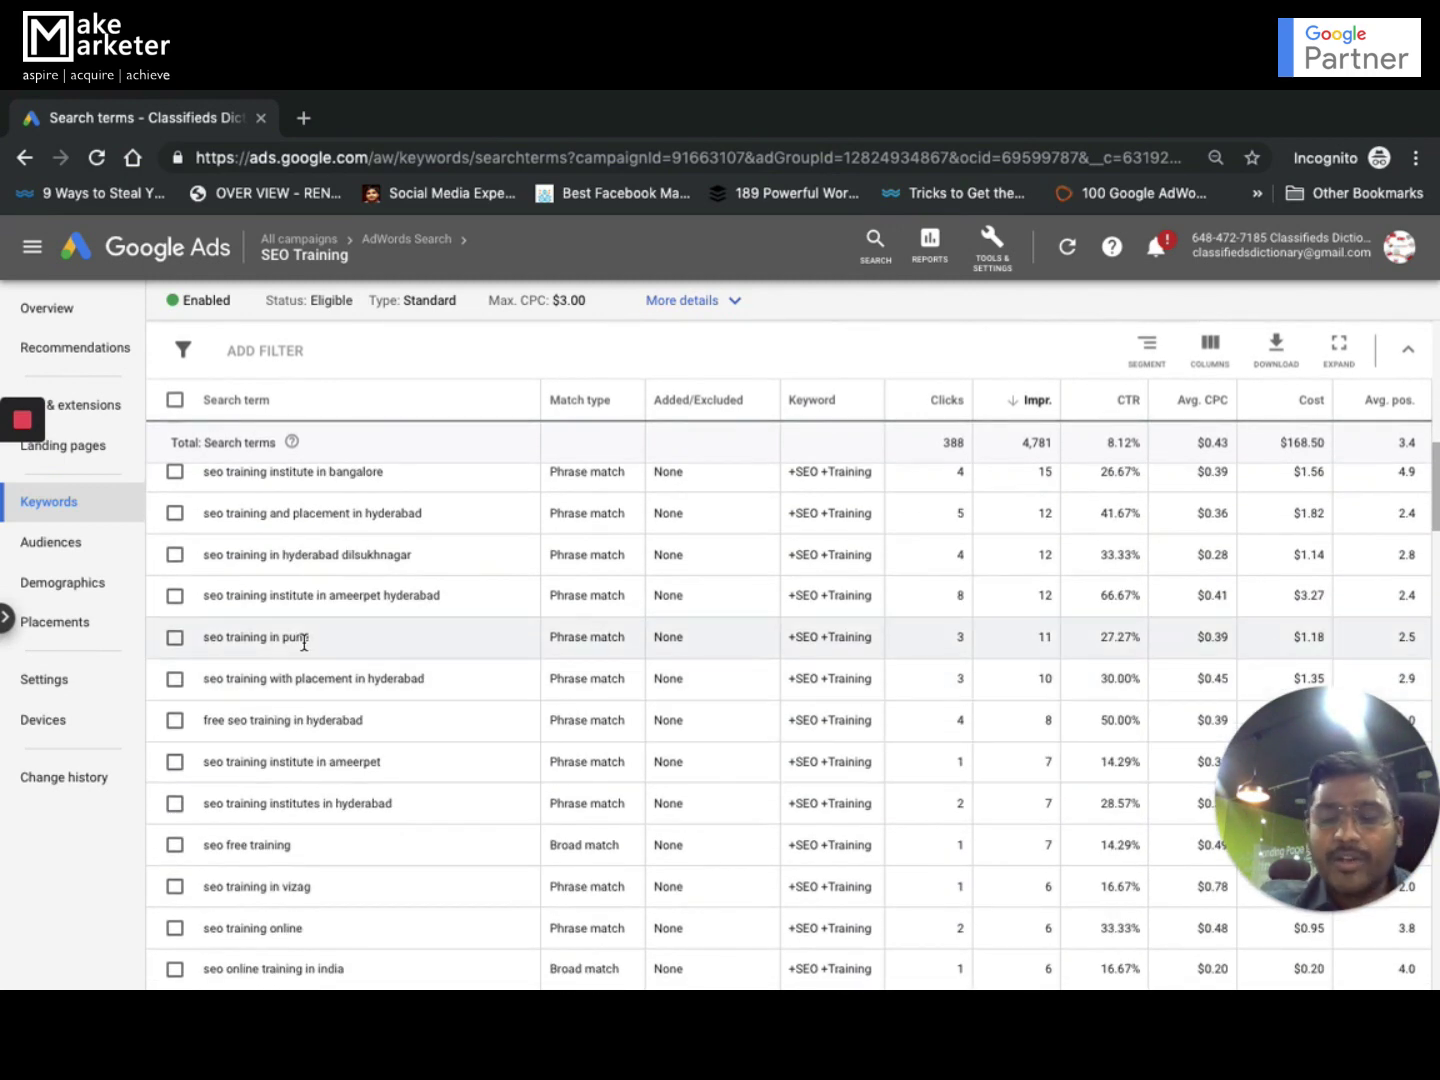
scroll(312, 718, "down", 6)
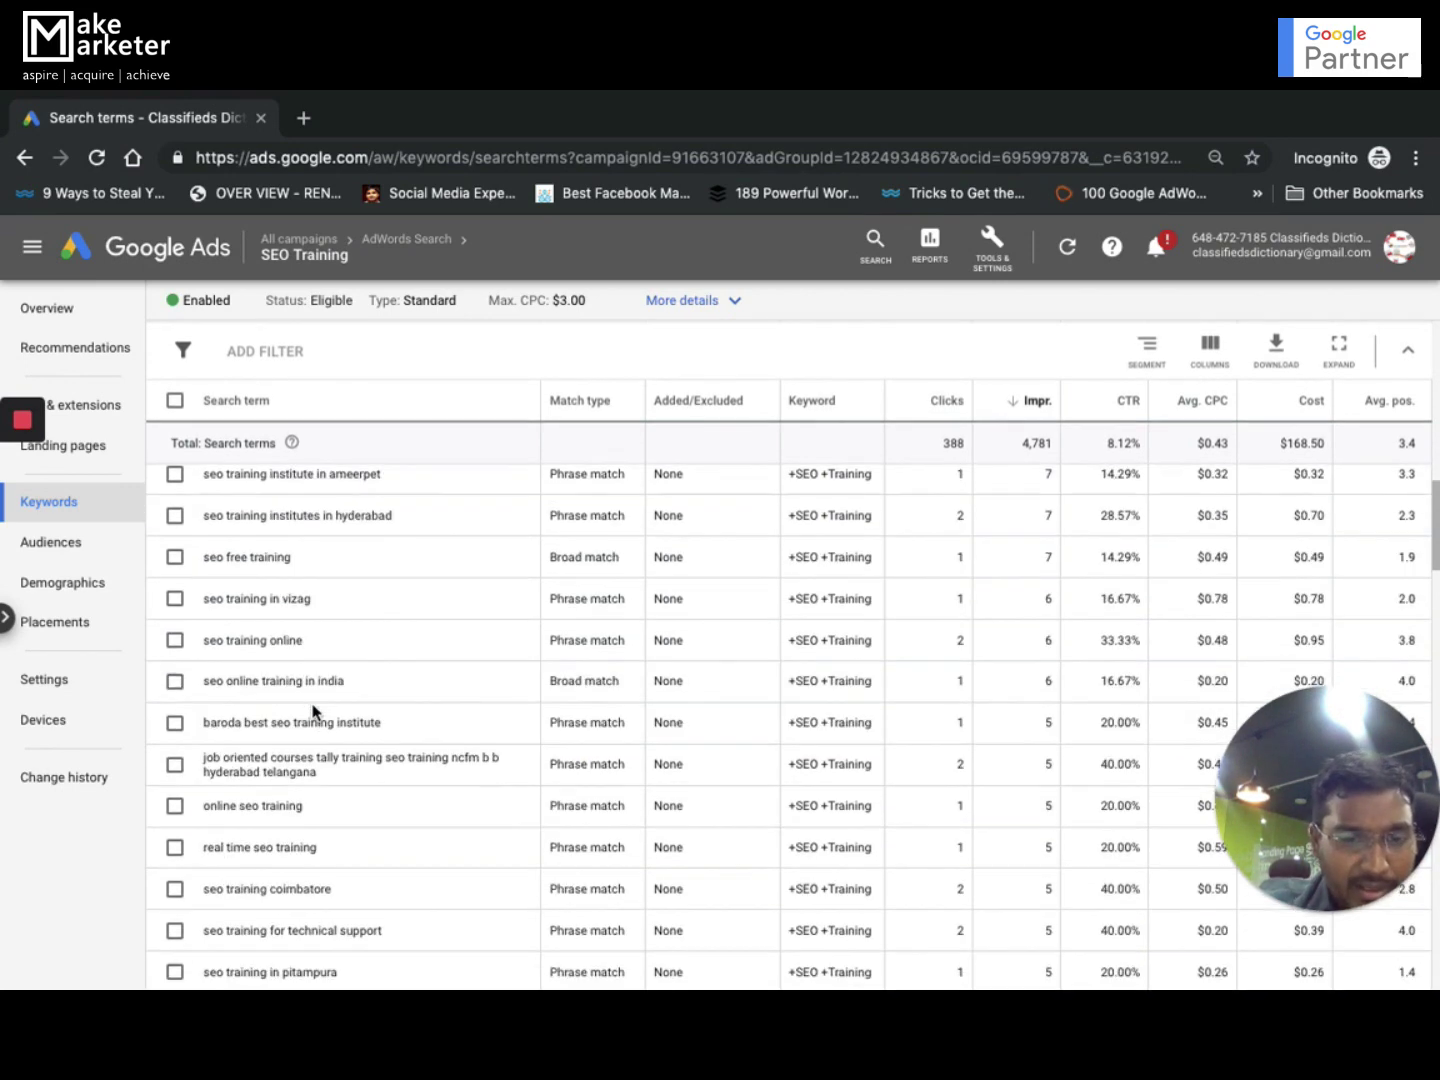
scroll(312, 711, "down", 2)
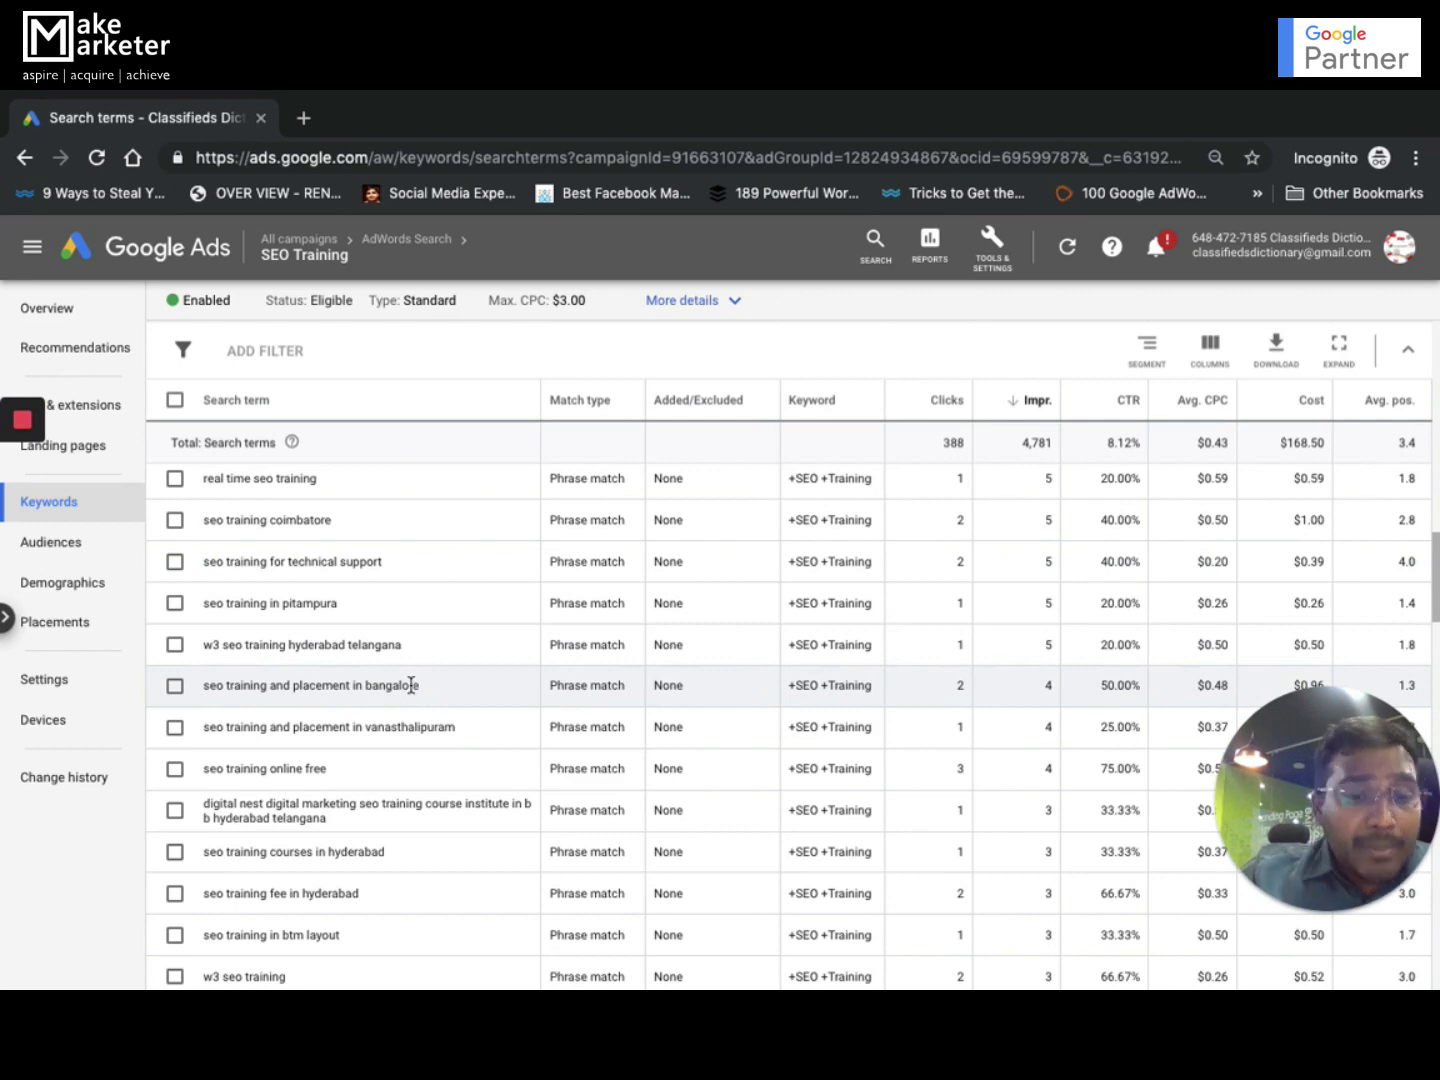
scroll(453, 735, "up", 10)
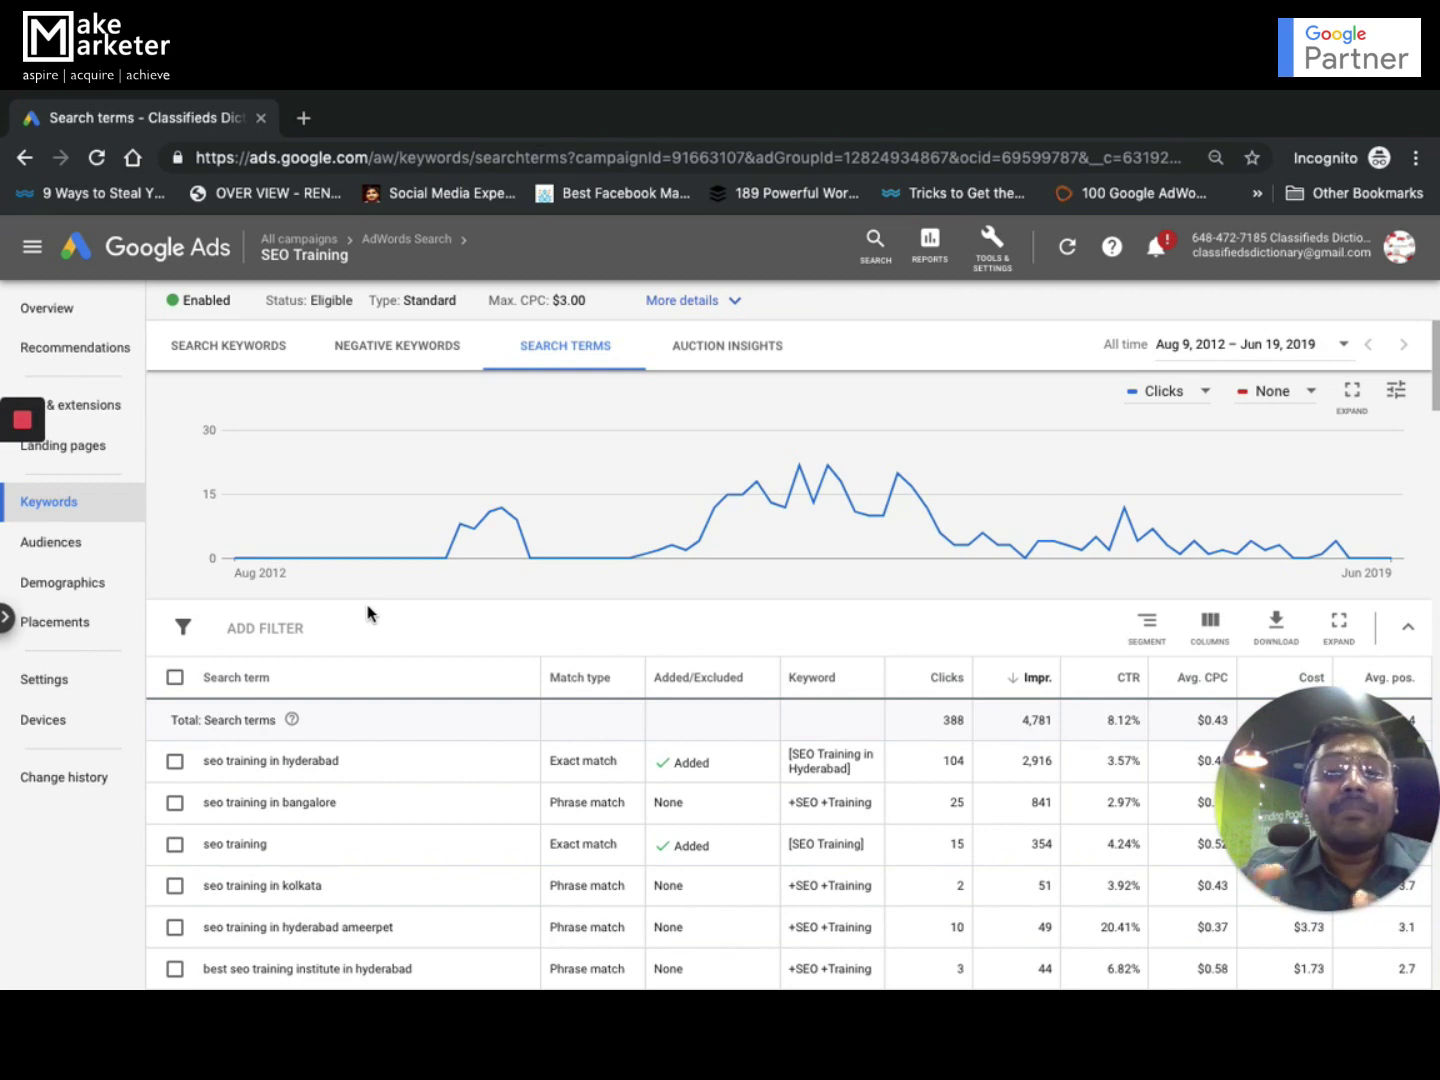
scroll(400, 932, "down", 5)
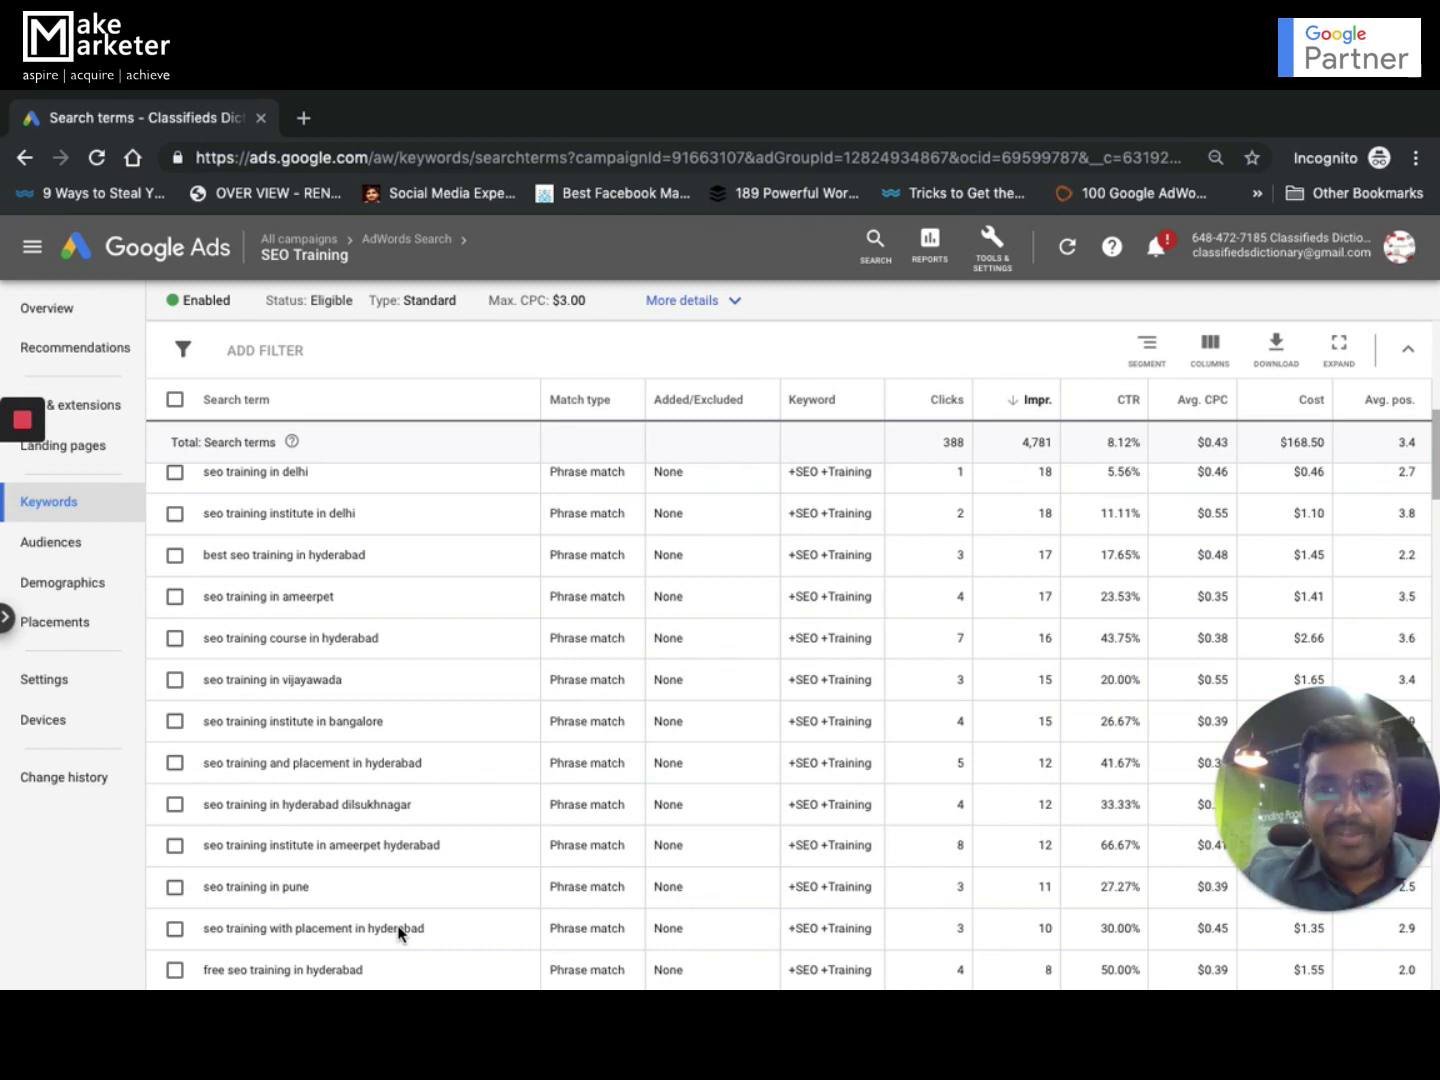
scroll(389, 825, "down", 8)
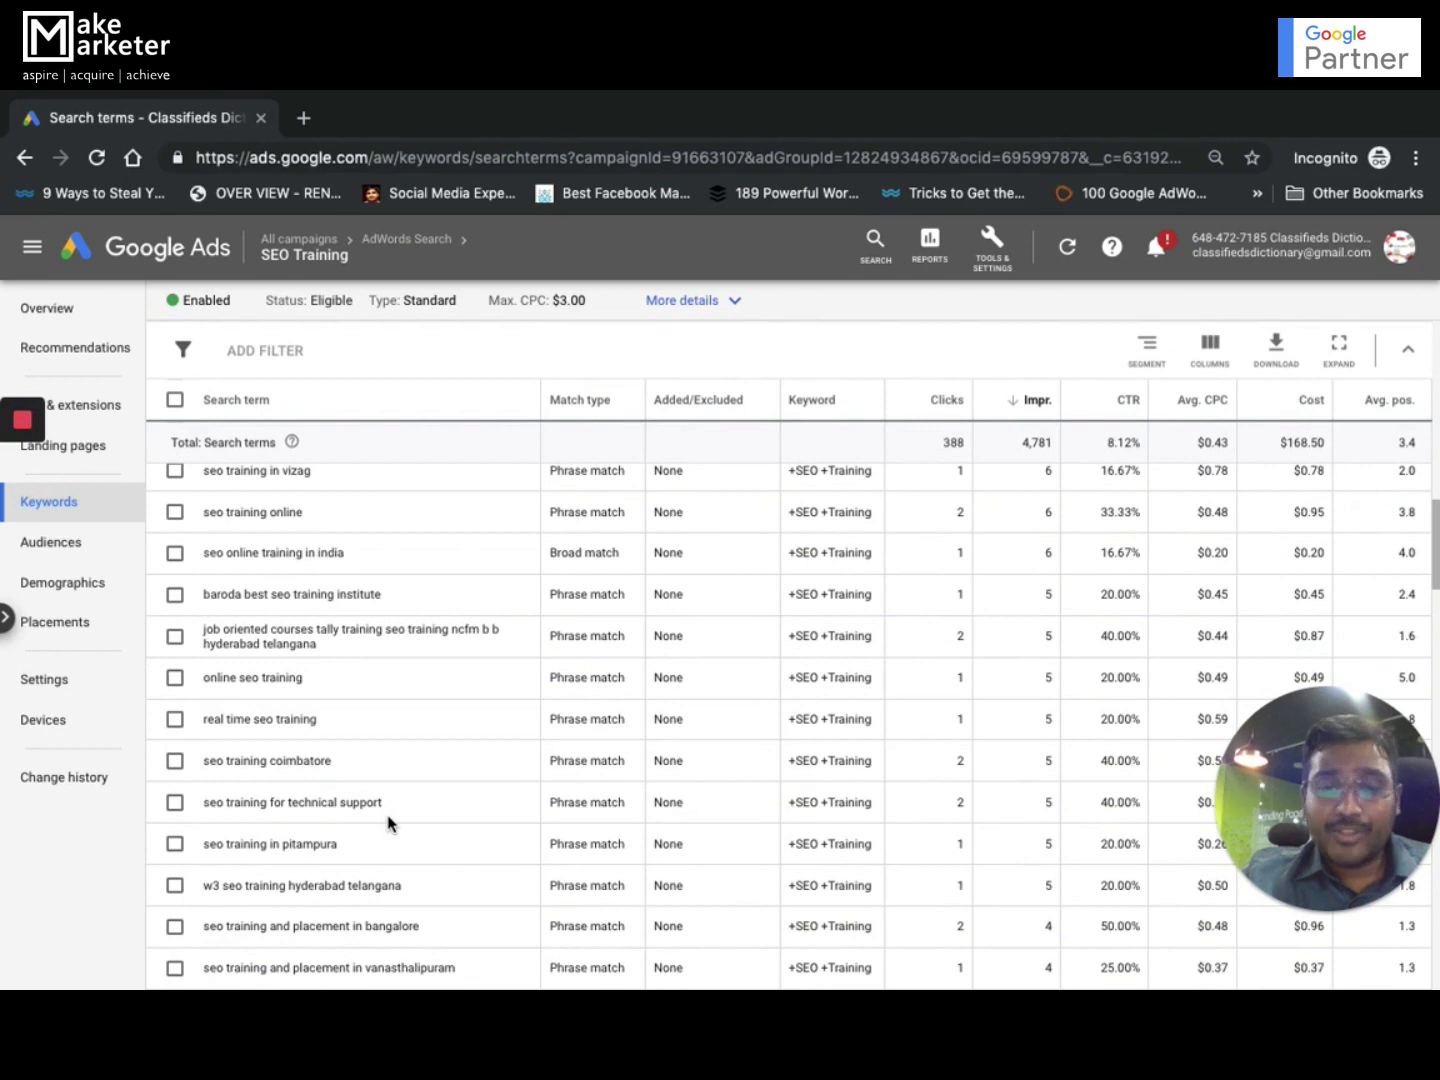
scroll(389, 823, "down", 10)
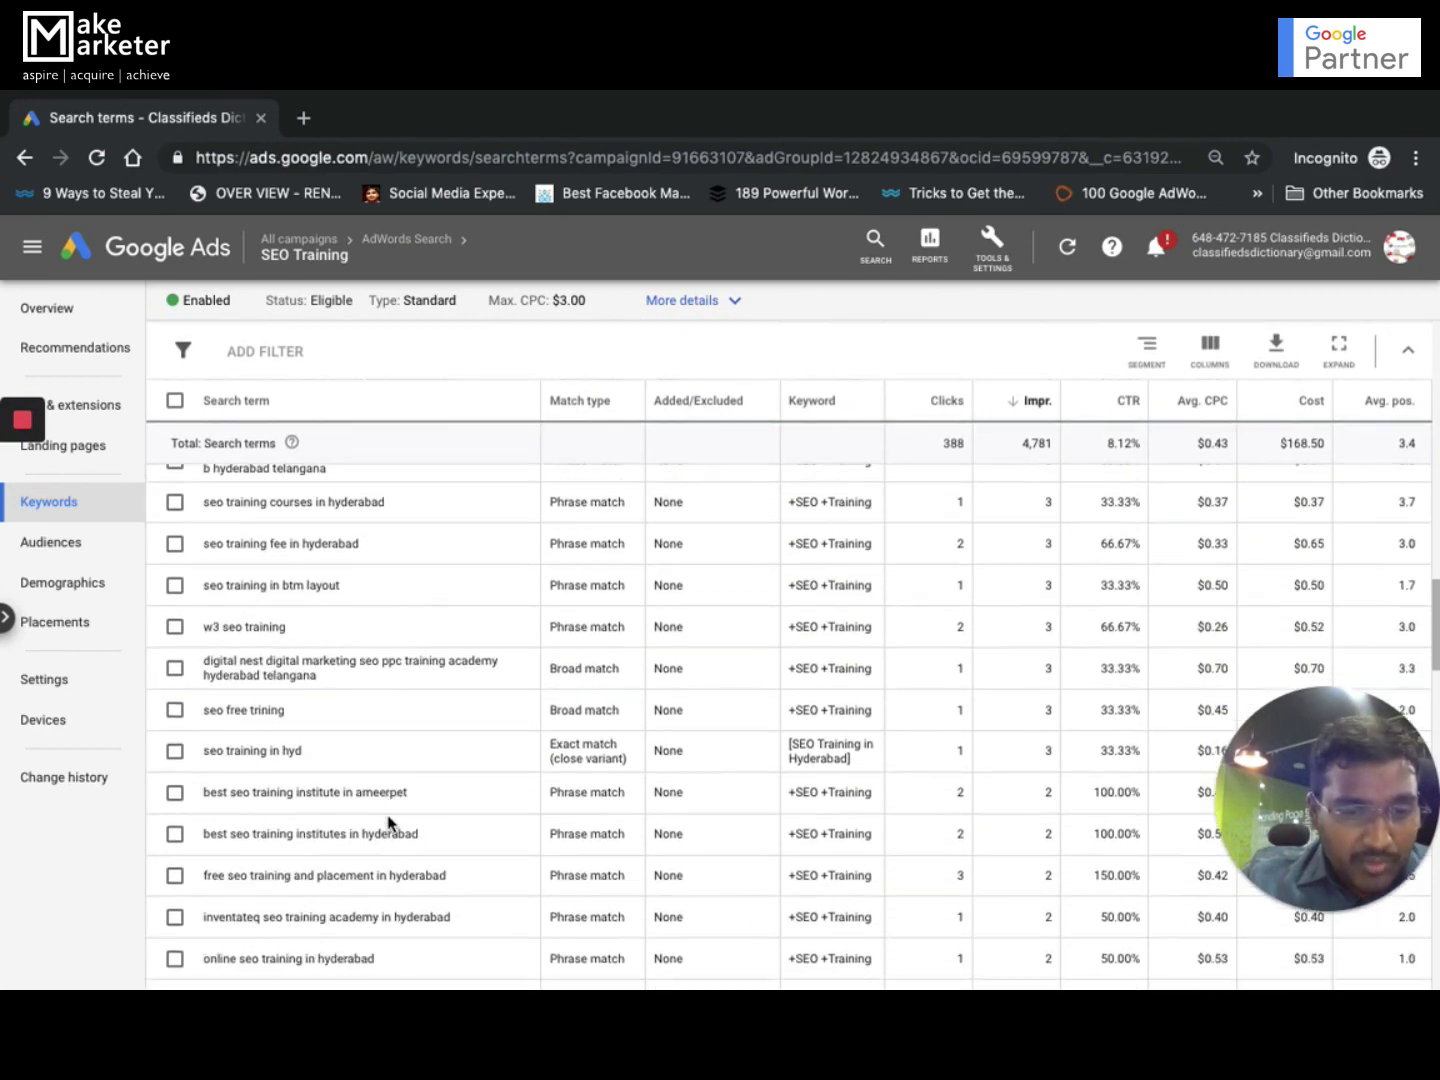
scroll(389, 824, "down", 3)
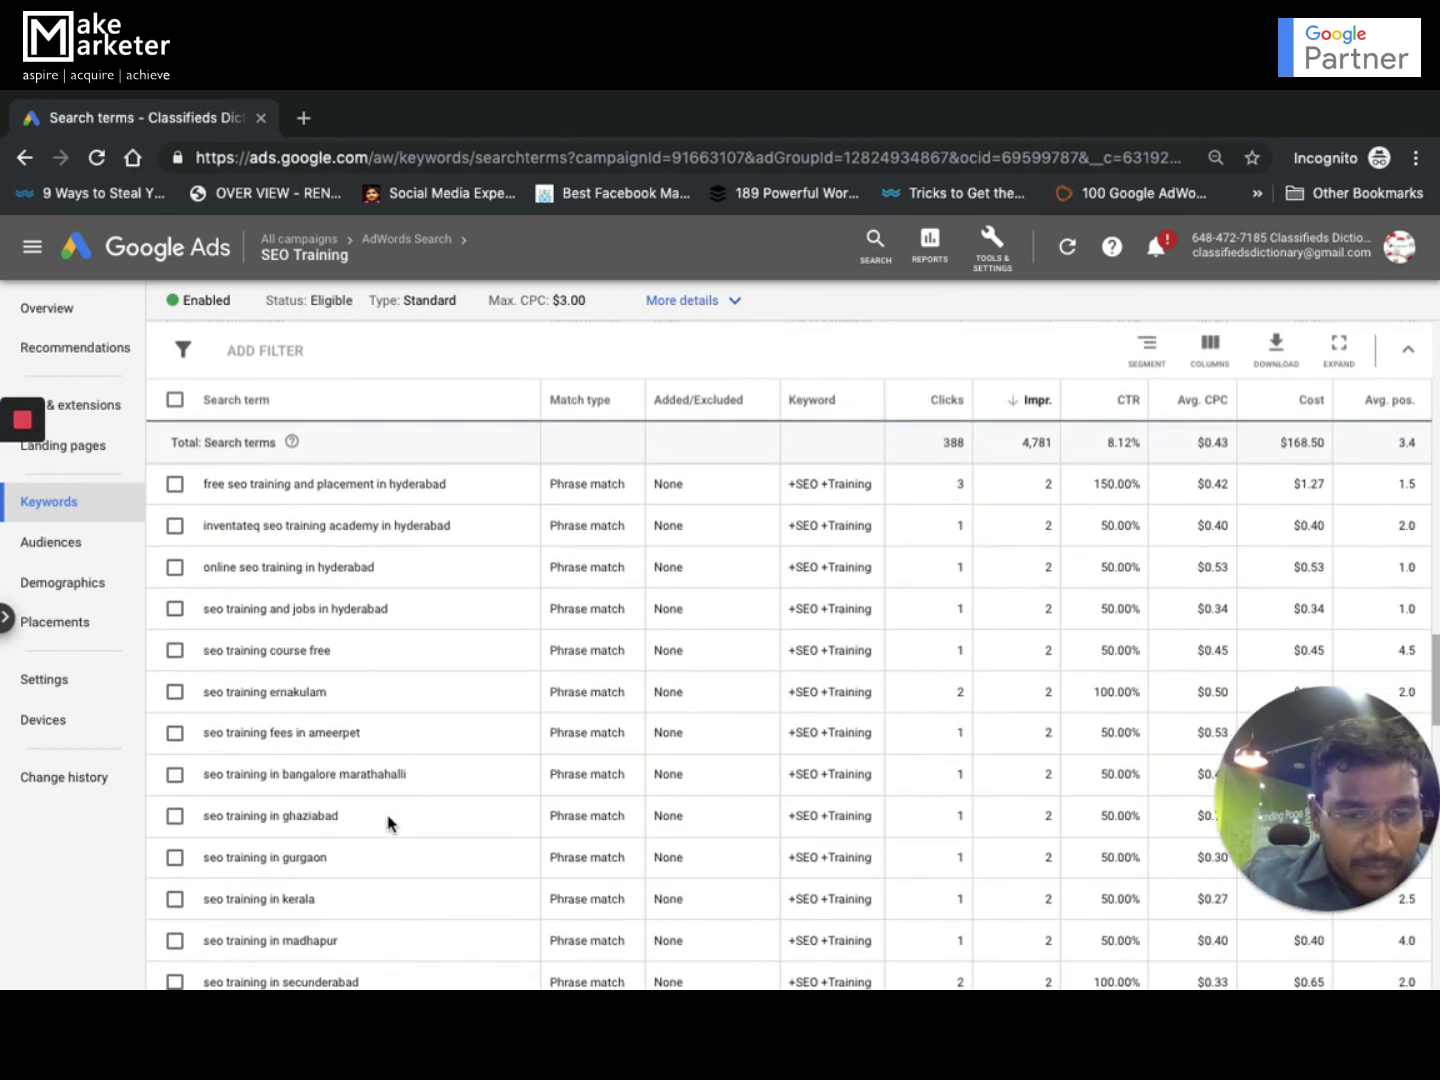
scroll(390, 824, "up", 3)
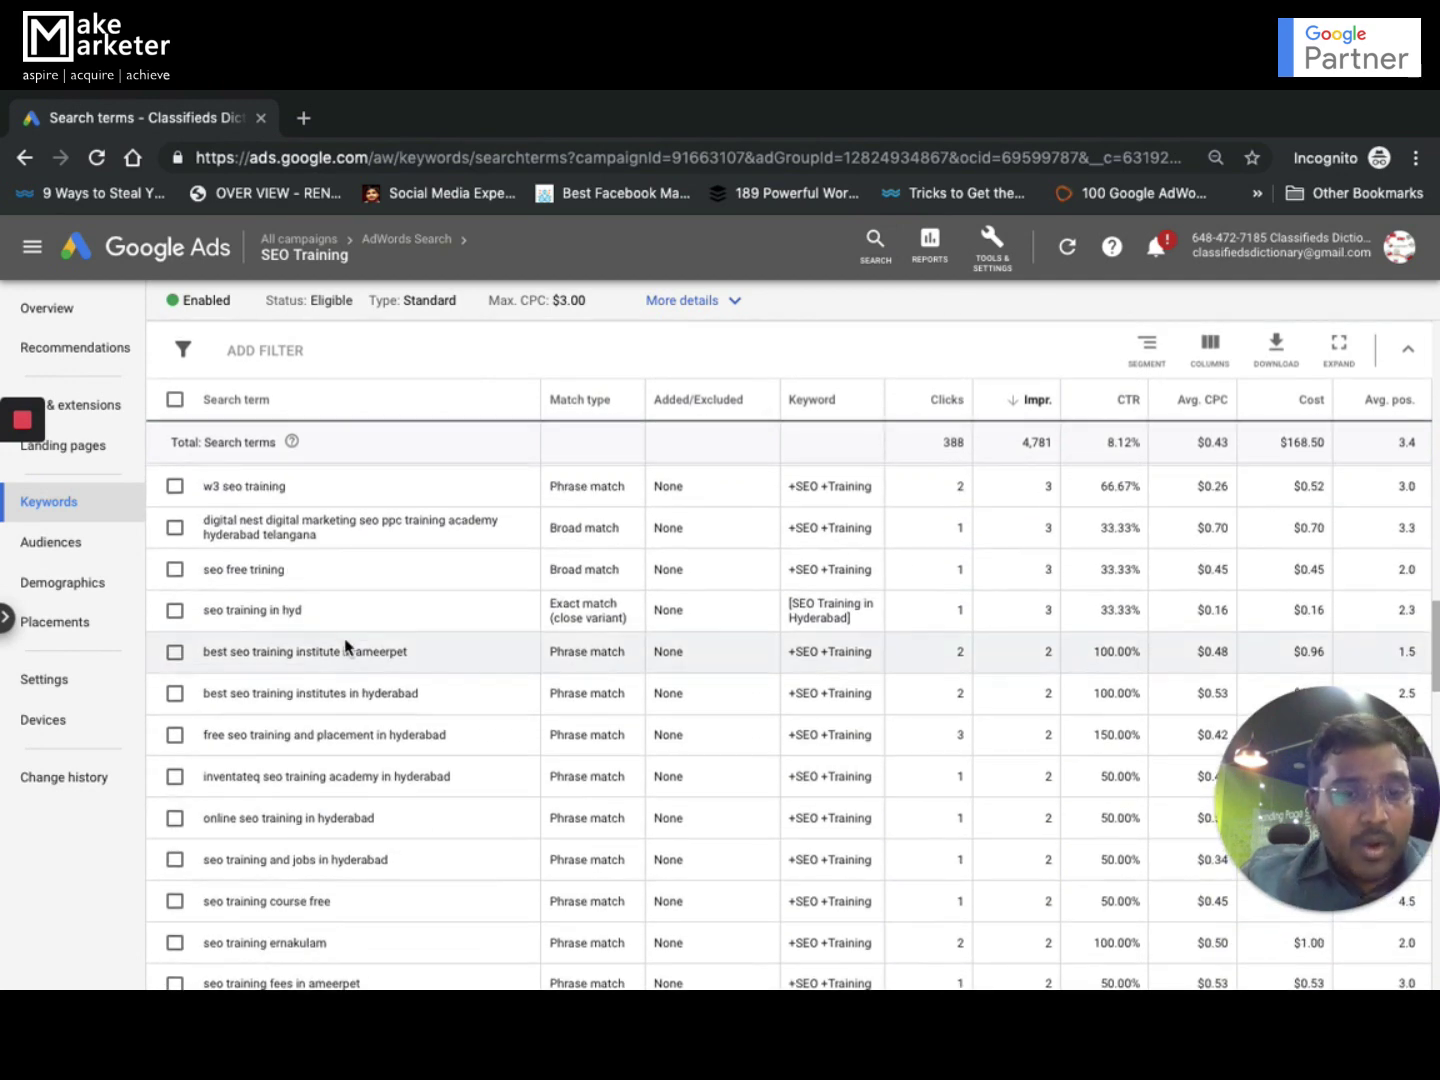
left_click_drag(310, 615, 211, 608)
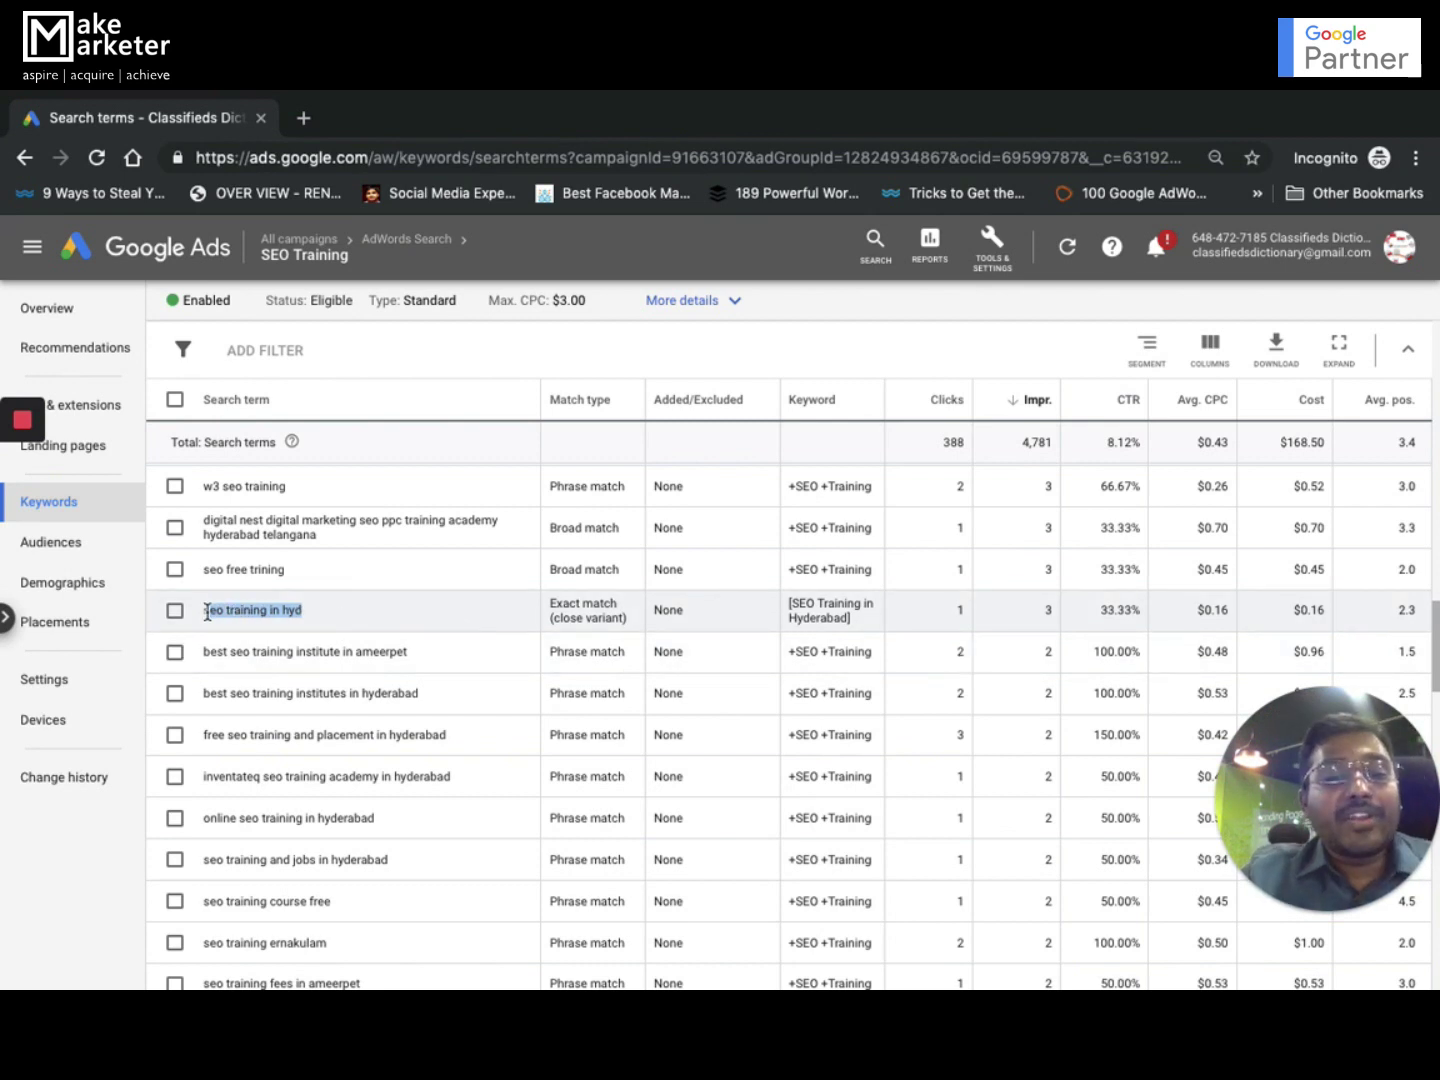
Scroll the SEO Training search terms and highlight the fee structure term as an example
scroll(309, 776, "down", 4)
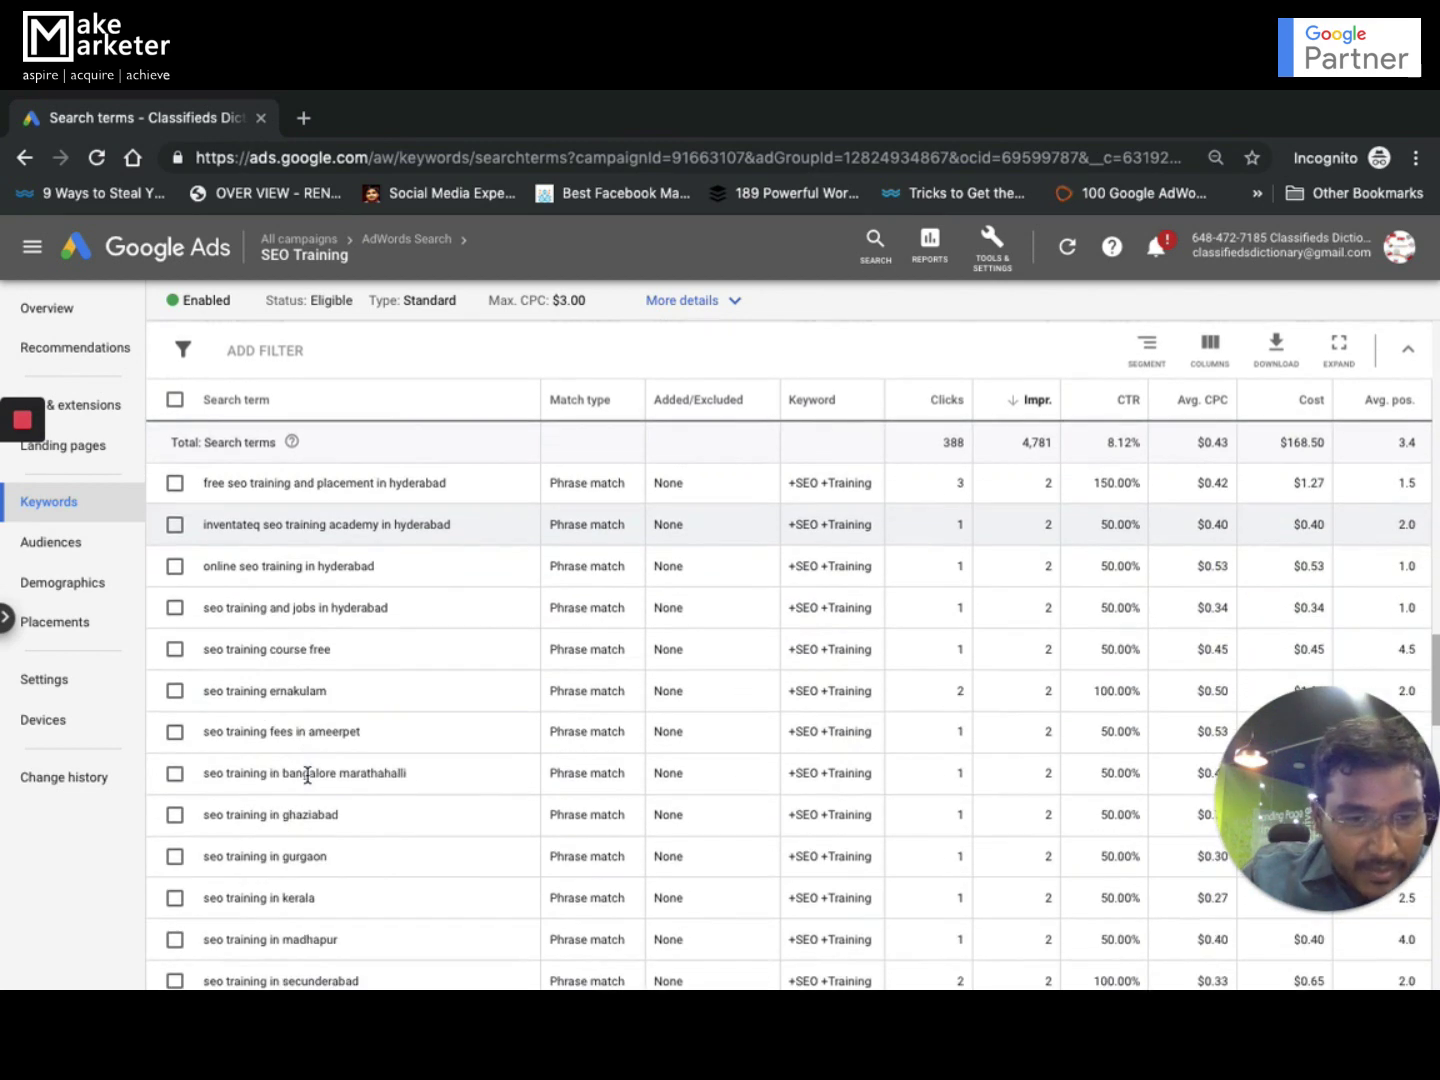
scroll(308, 782, "down", 3)
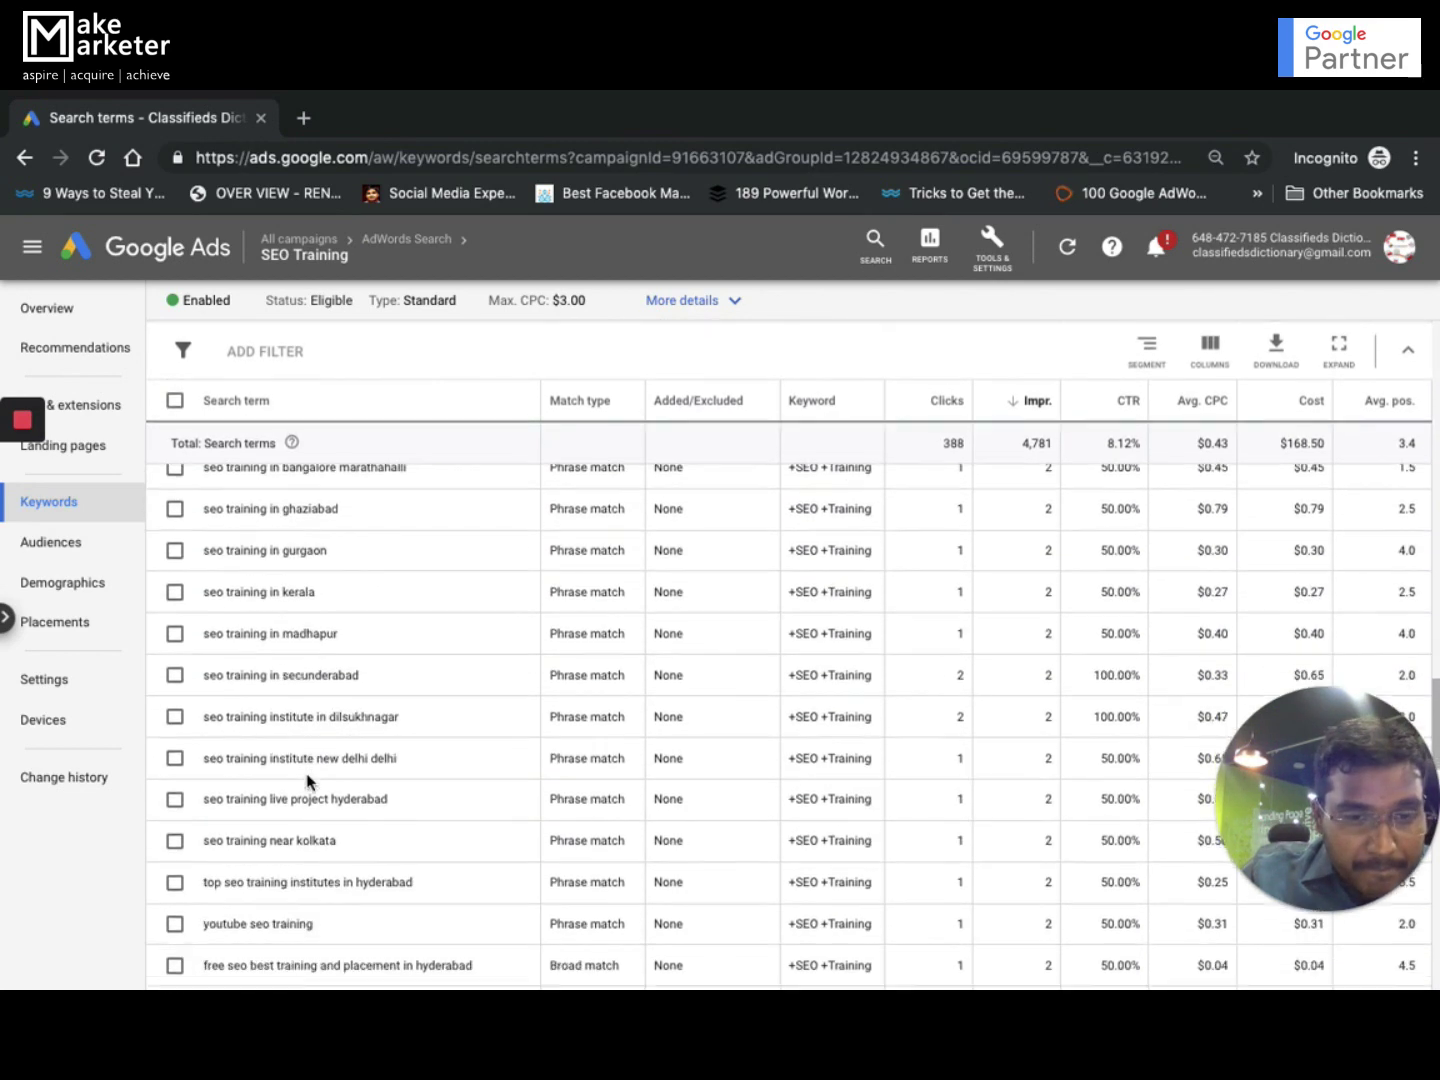
scroll(308, 782, "down", 1)
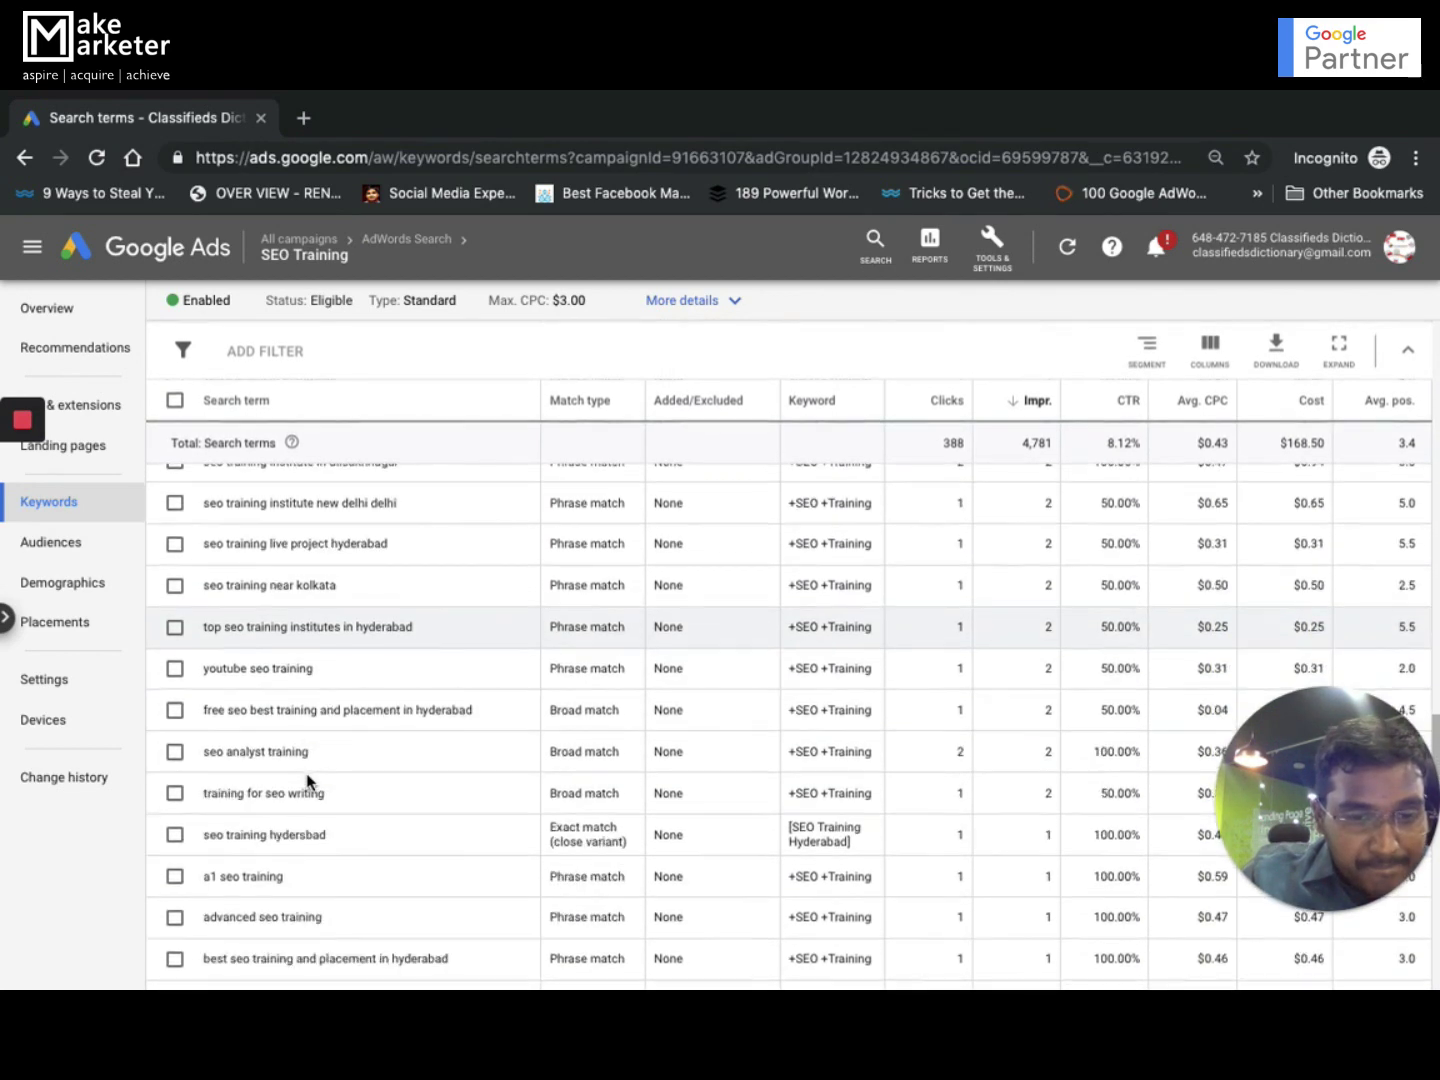
scroll(307, 780, "down", 2)
scroll(307, 781, "down", 5)
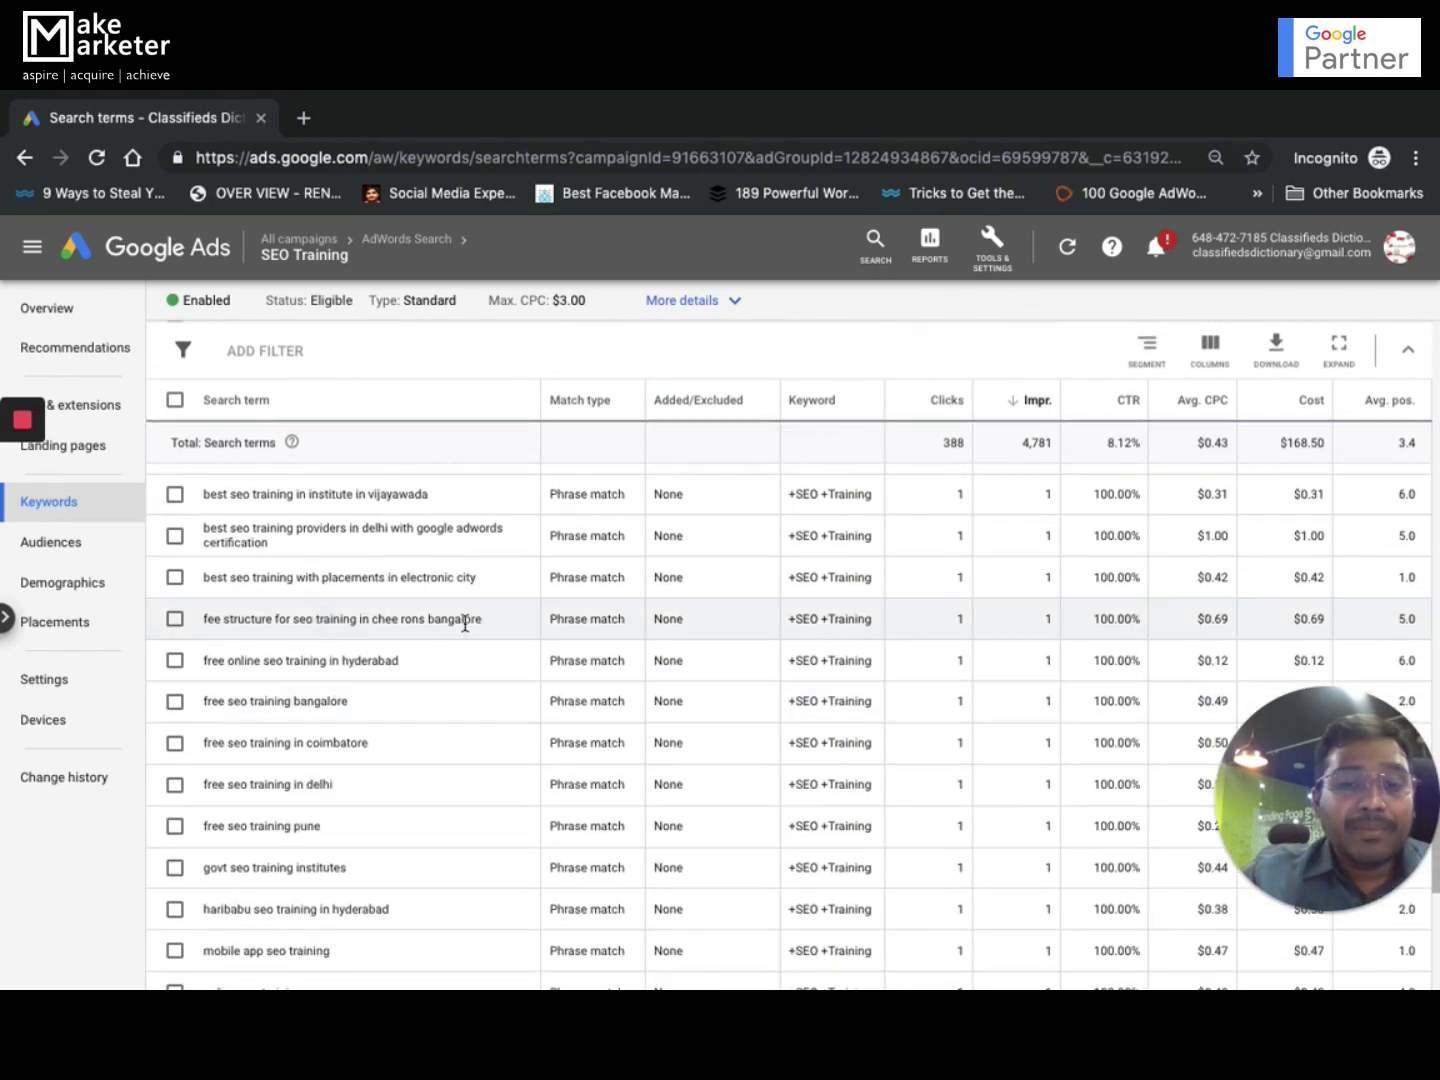
left_click_drag(484, 623, 256, 617)
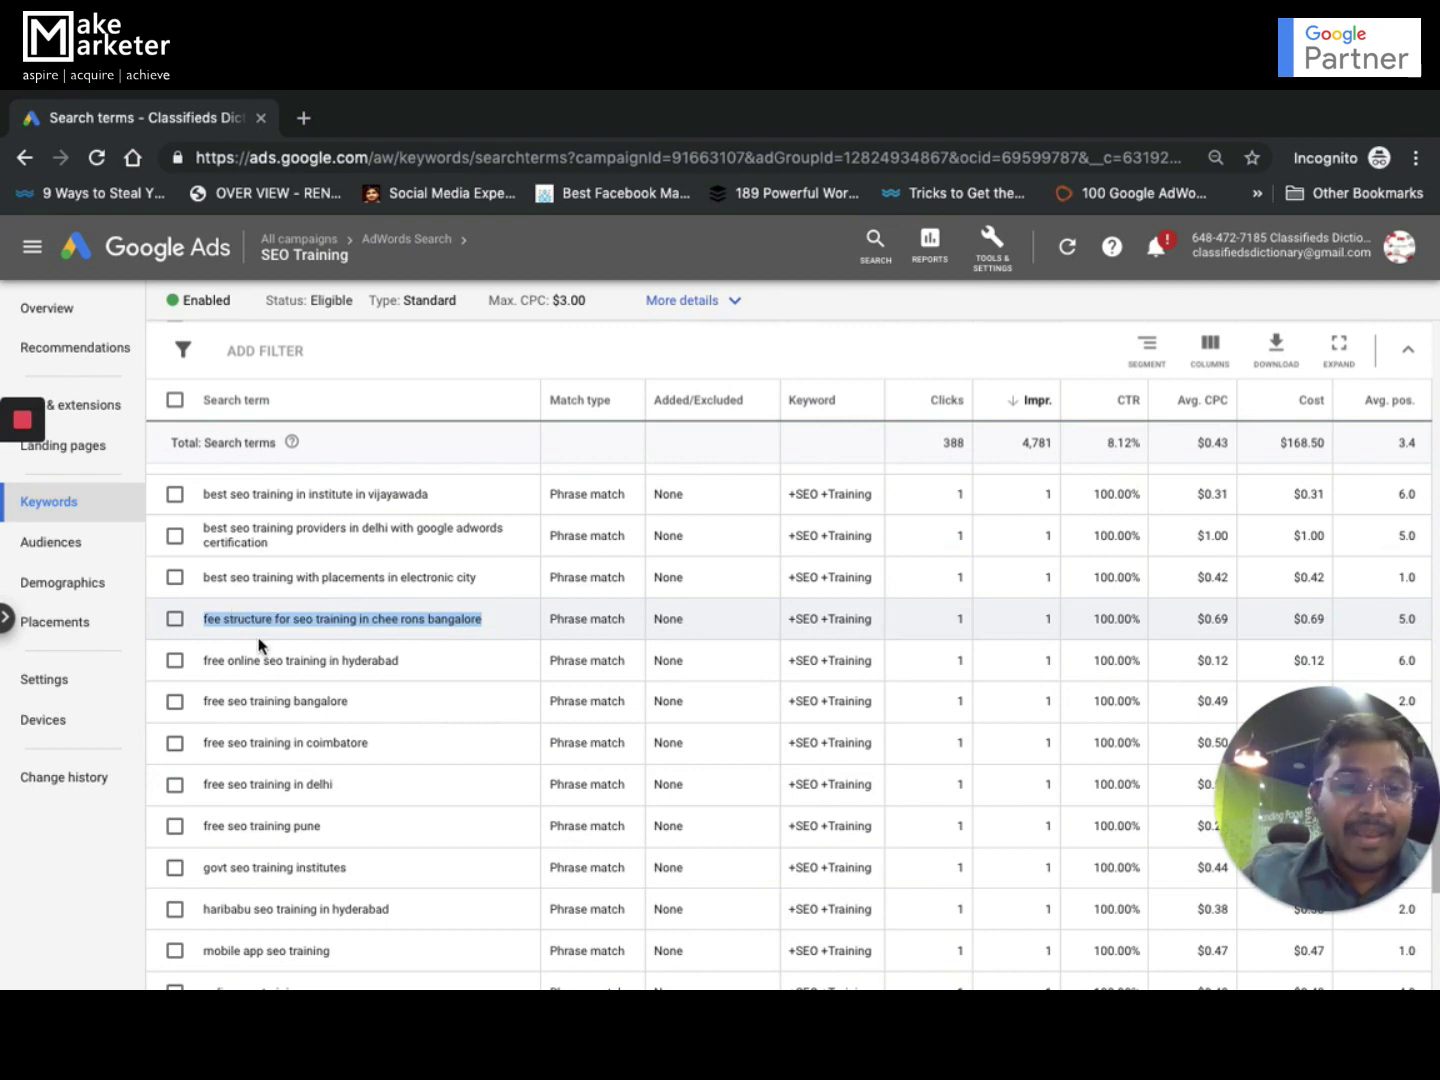
Show the search terms report for the whole AdWords Search campaign
scroll(427, 800, "down", 5)
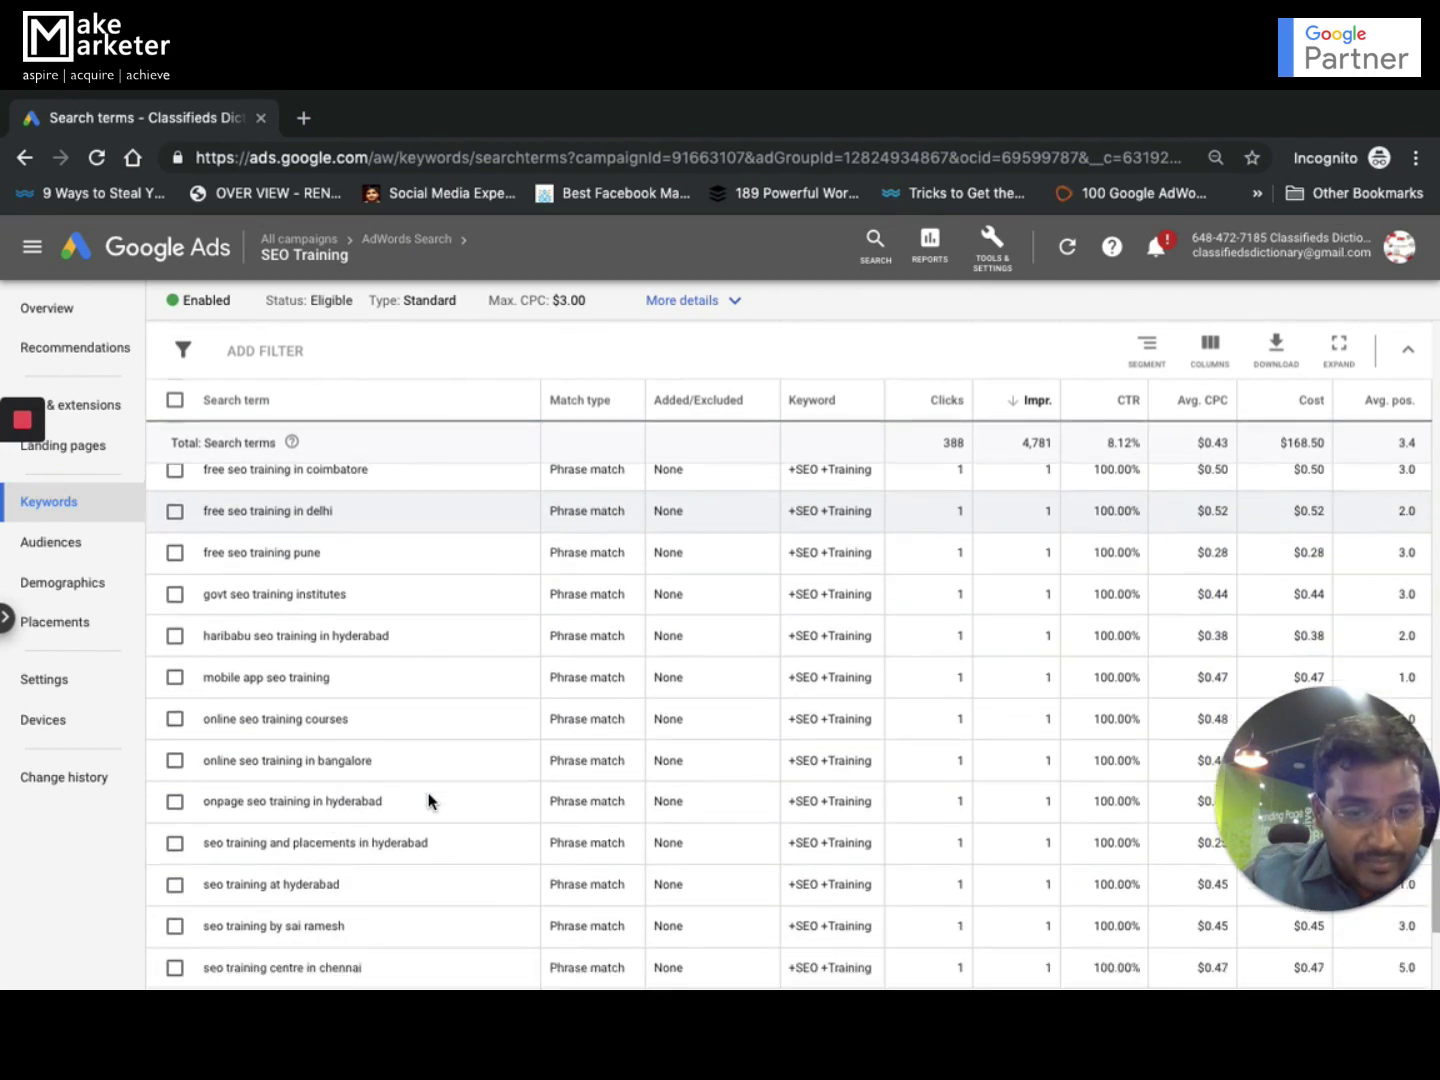
scroll(428, 800, "down", 2)
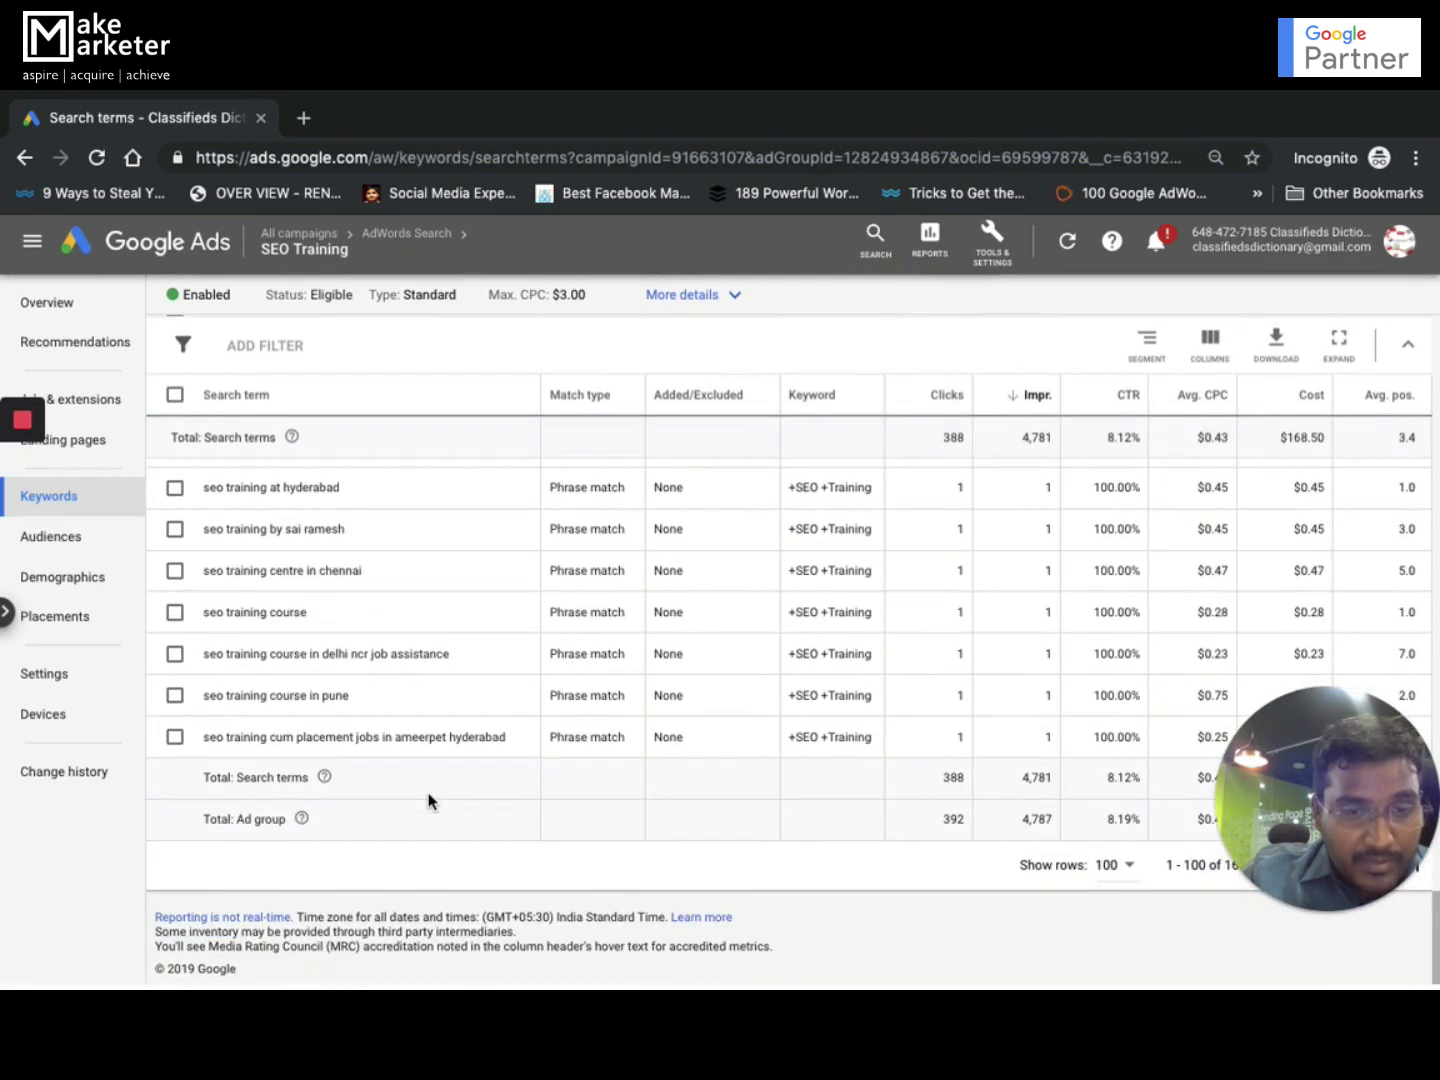
scroll(428, 800, "up", 10)
scroll(428, 800, "up", 8)
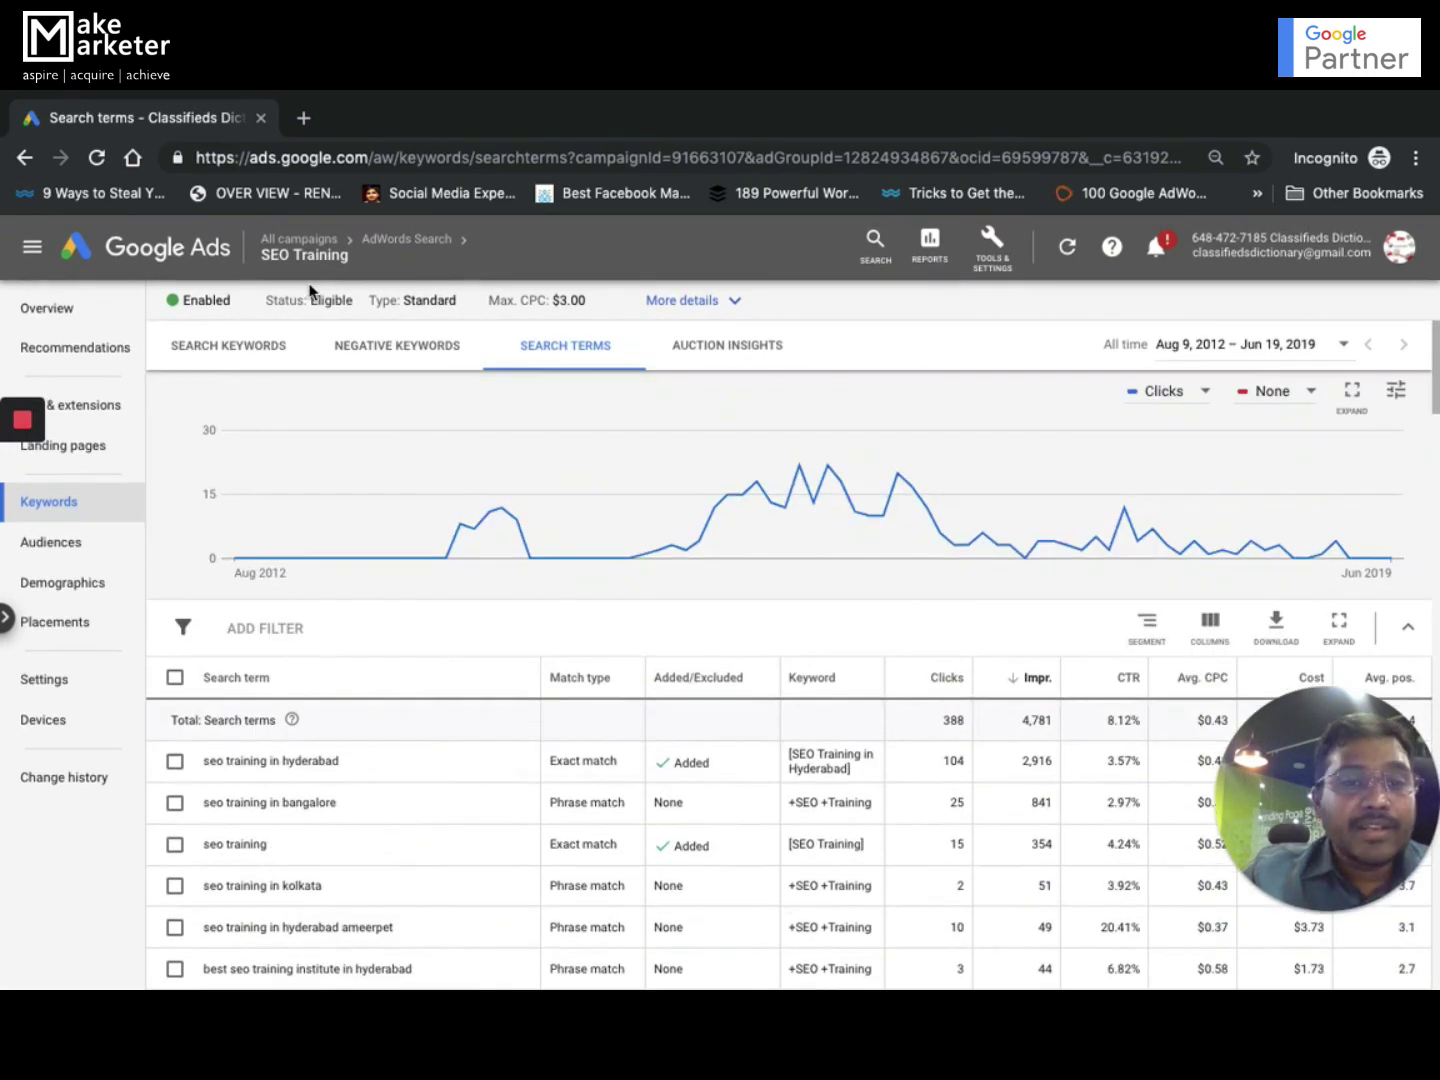
left_click(416, 248)
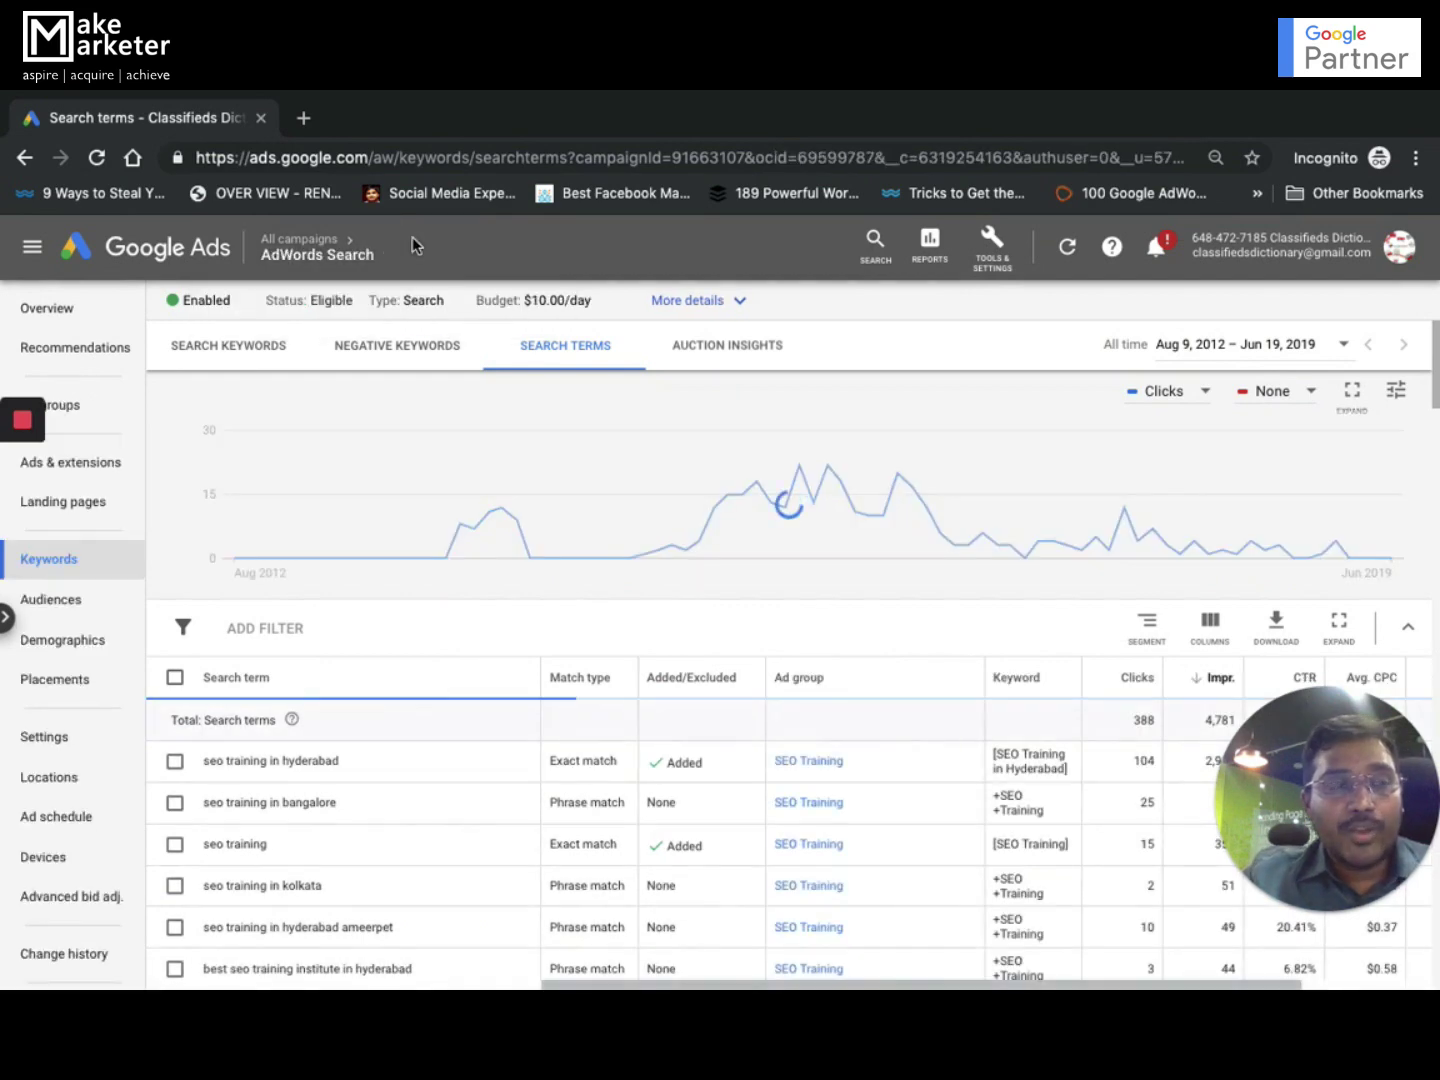
Review every term in the AdWords Ad search terms report (28 clicks, 50 impressions, $10.34 cost)
left_click(100, 410)
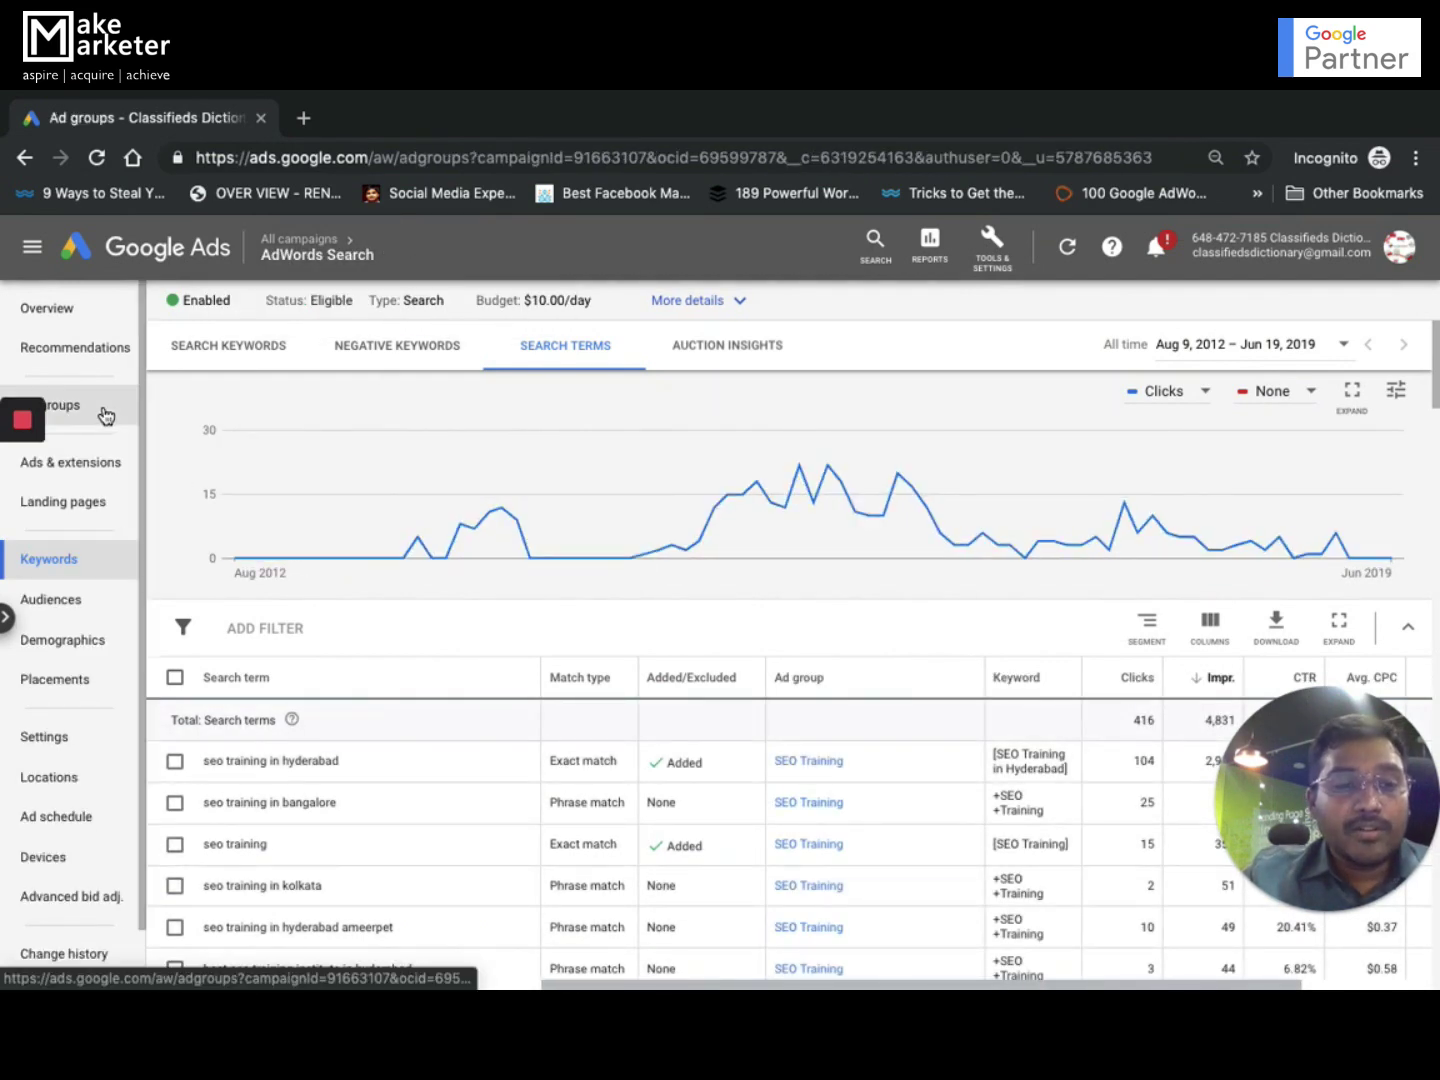
left_click(291, 781)
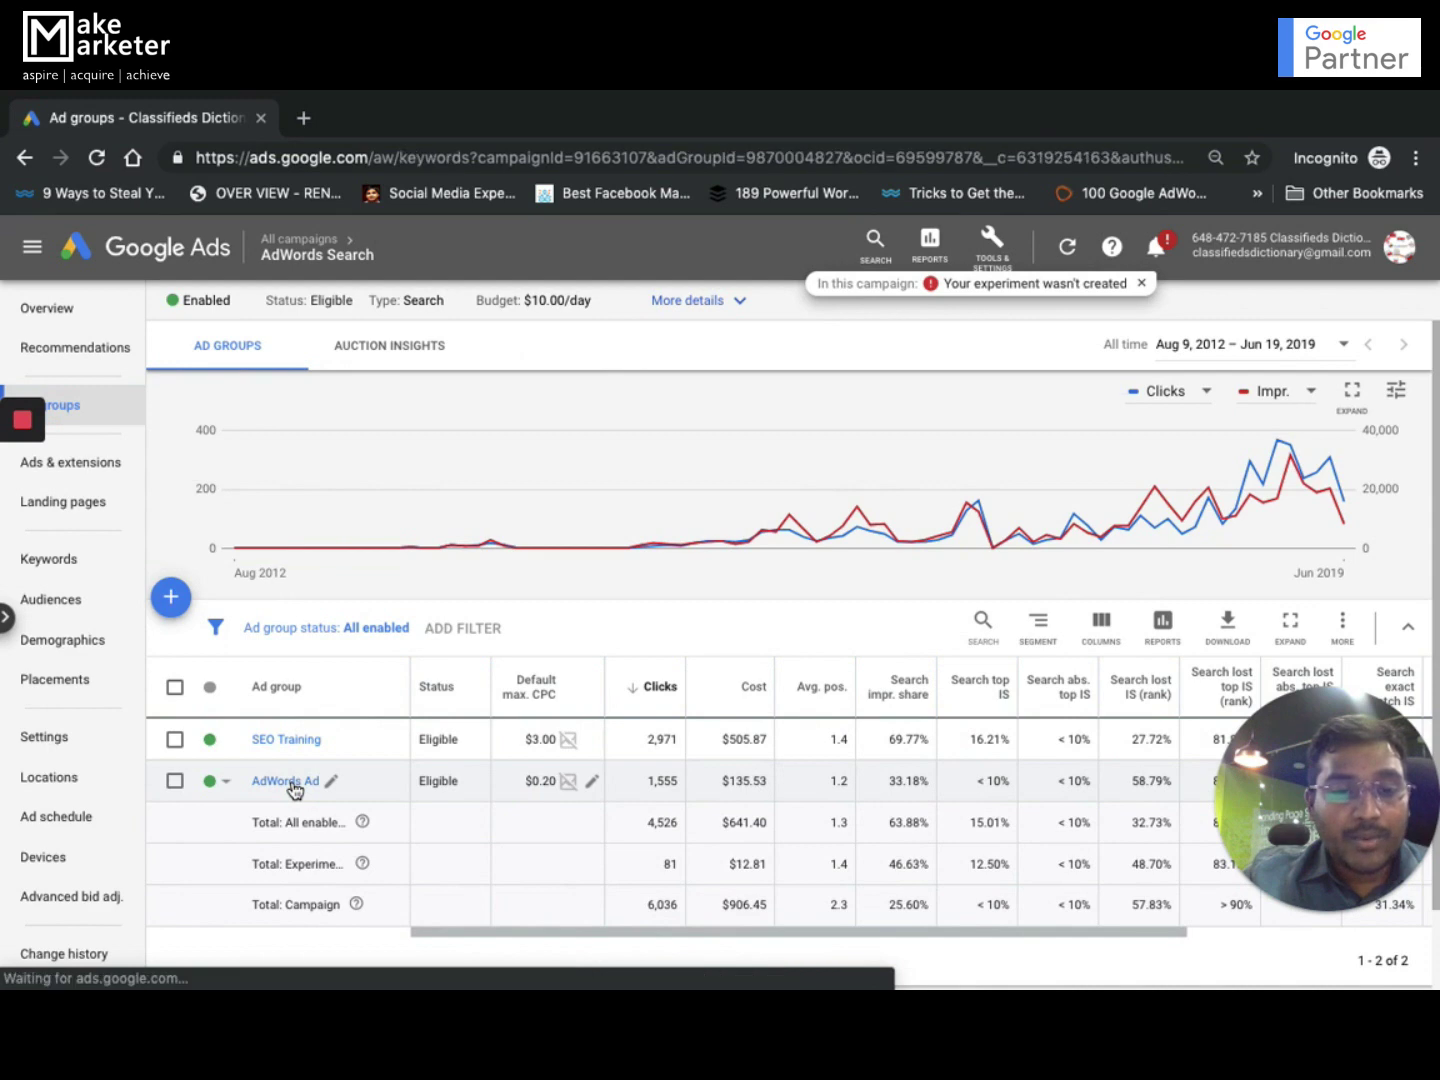
left_click(563, 346)
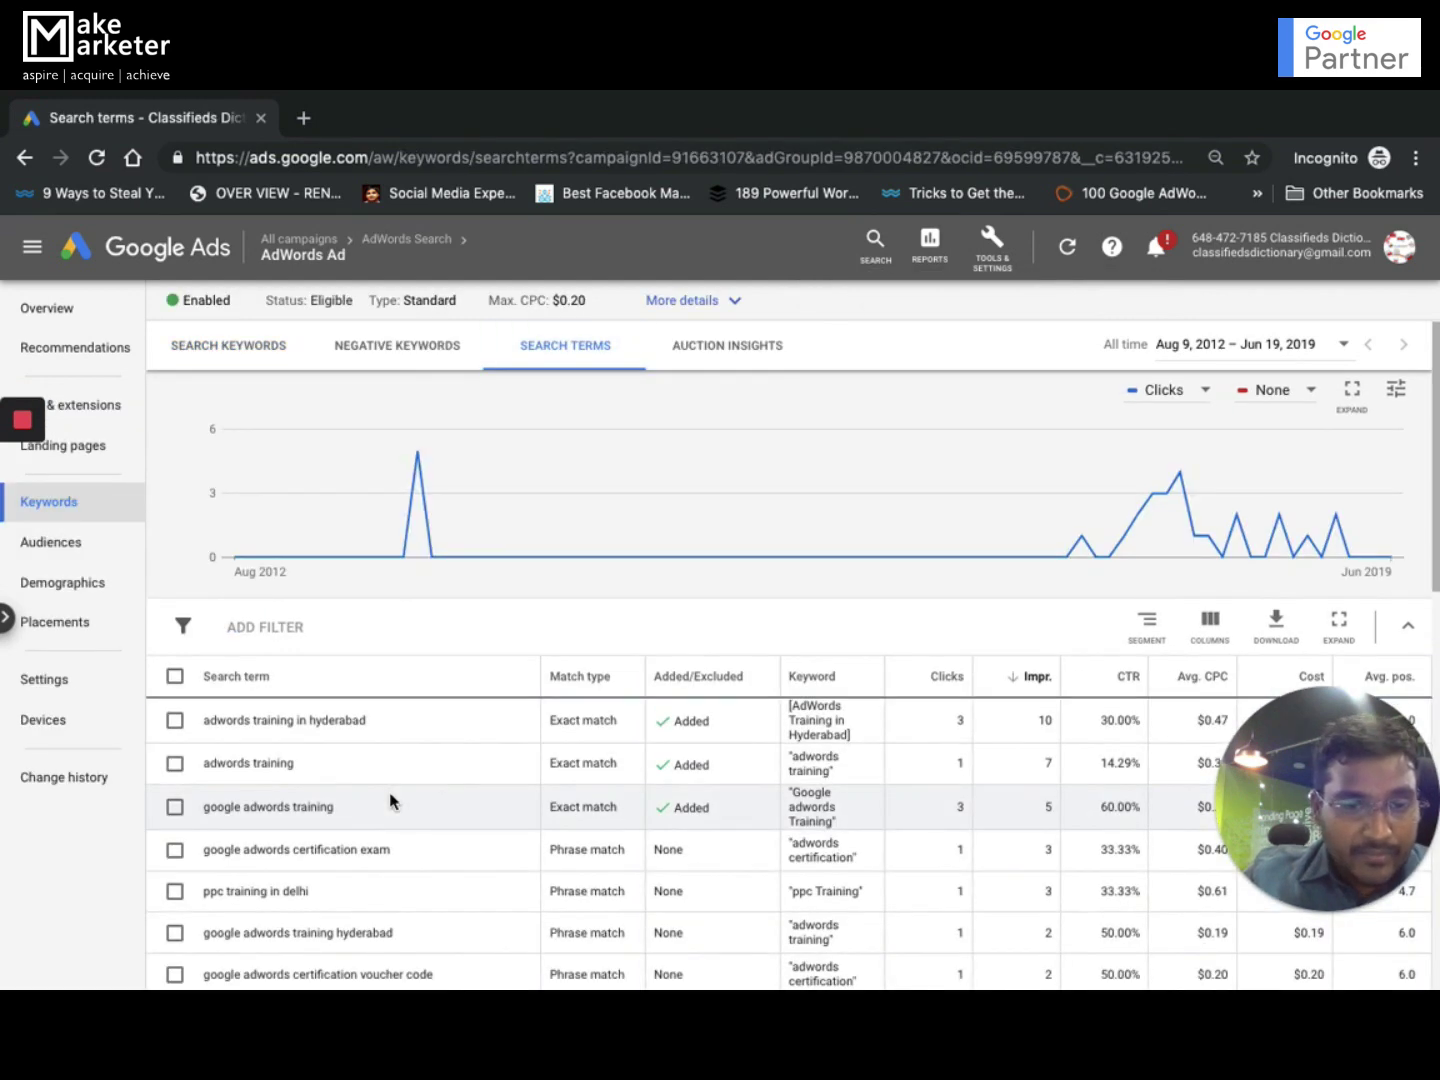
scroll(390, 801, "down", 5)
scroll(390, 801, "down", 5)
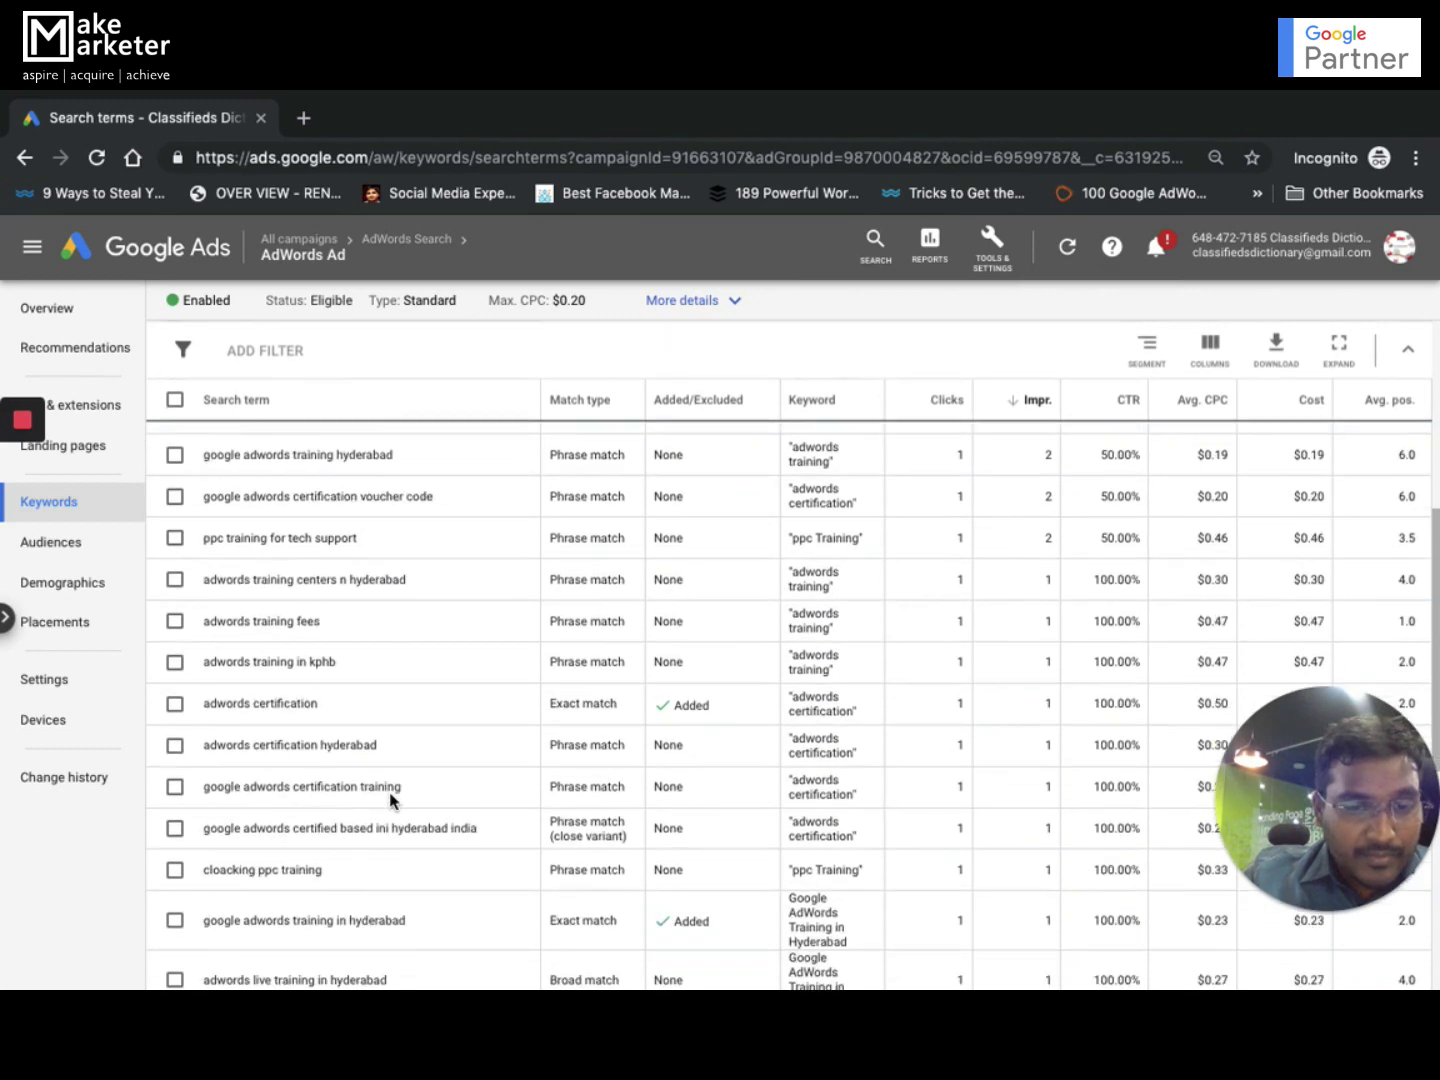
scroll(390, 801, "down", 5)
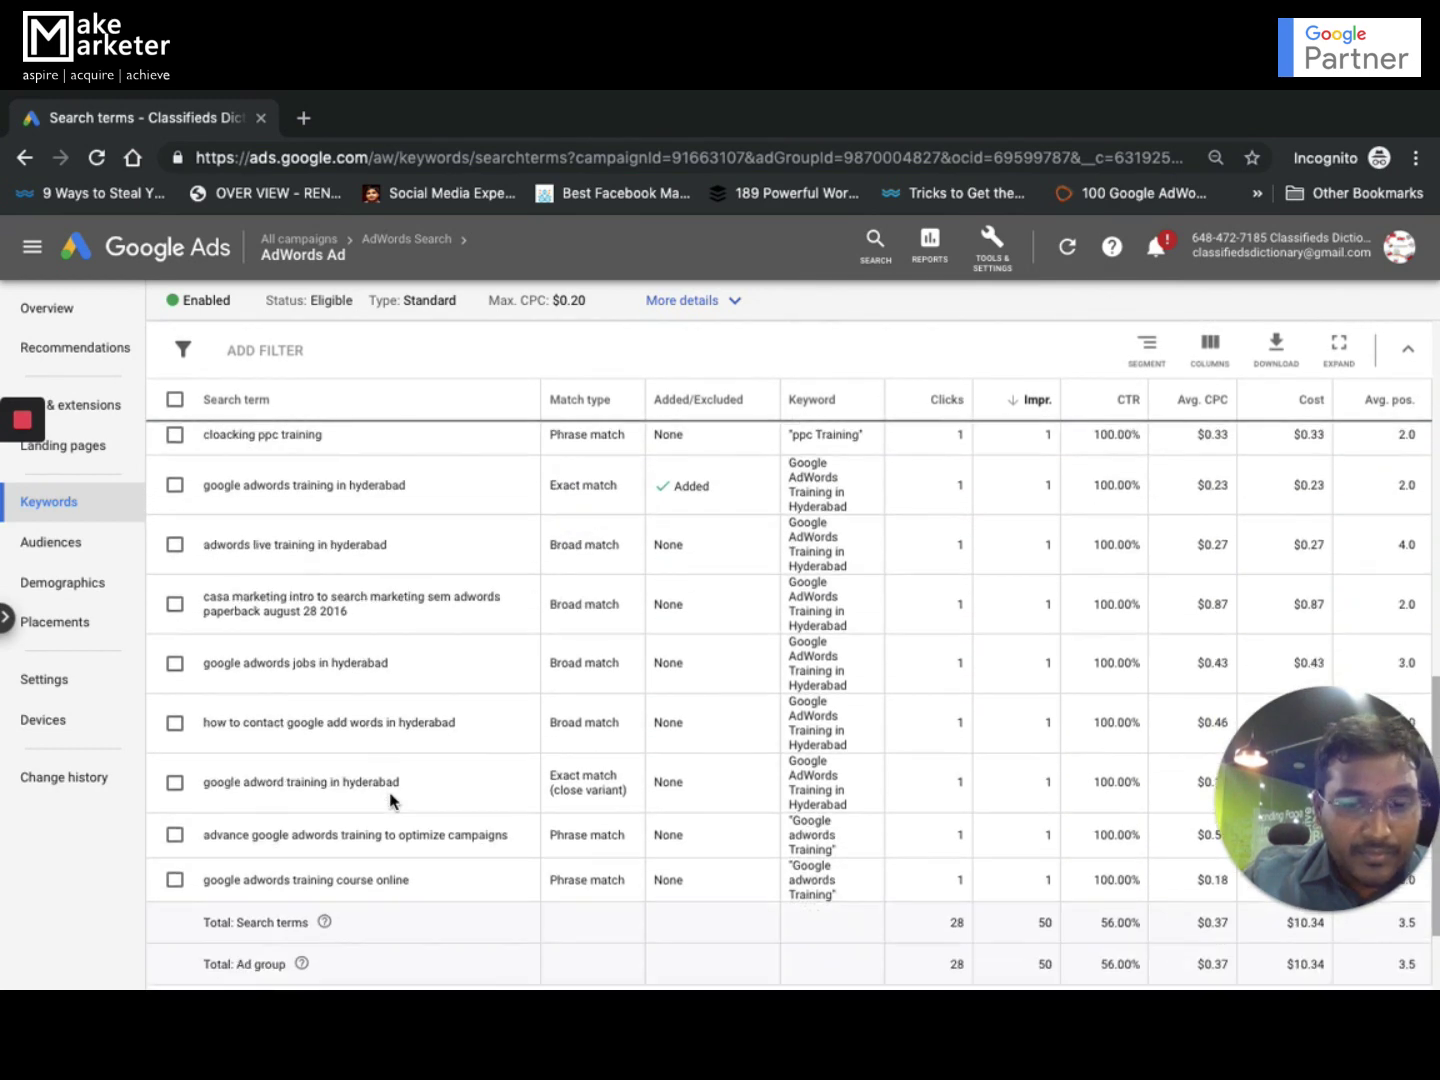
scroll(391, 801, "up", 3)
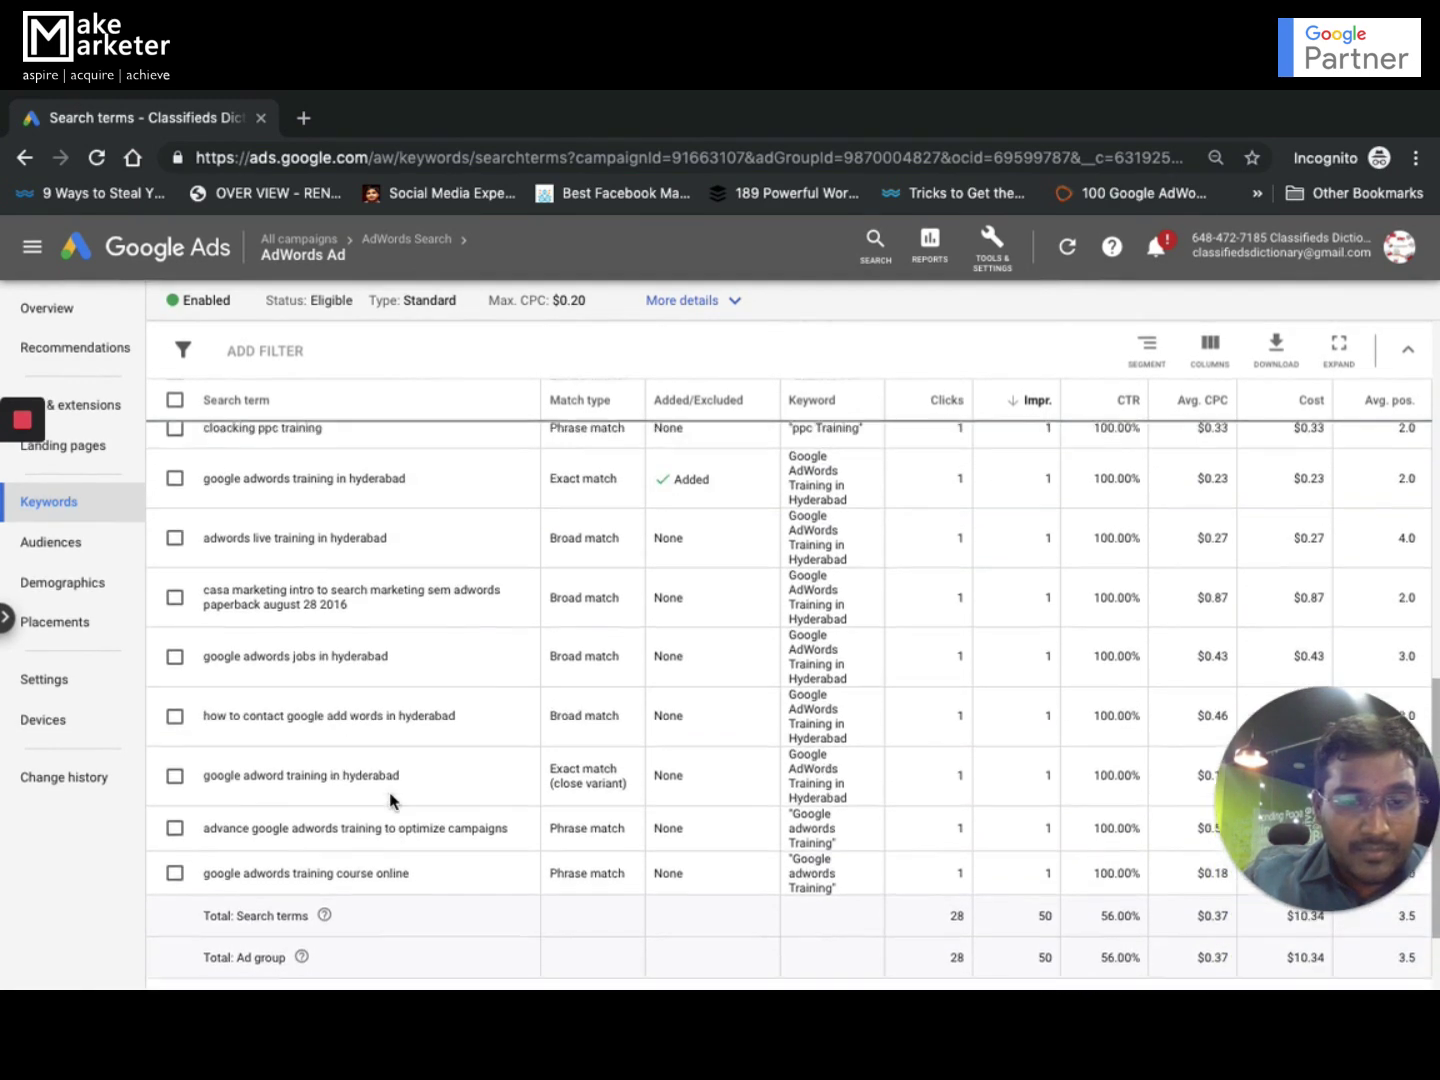
scroll(390, 801, "down", 1)
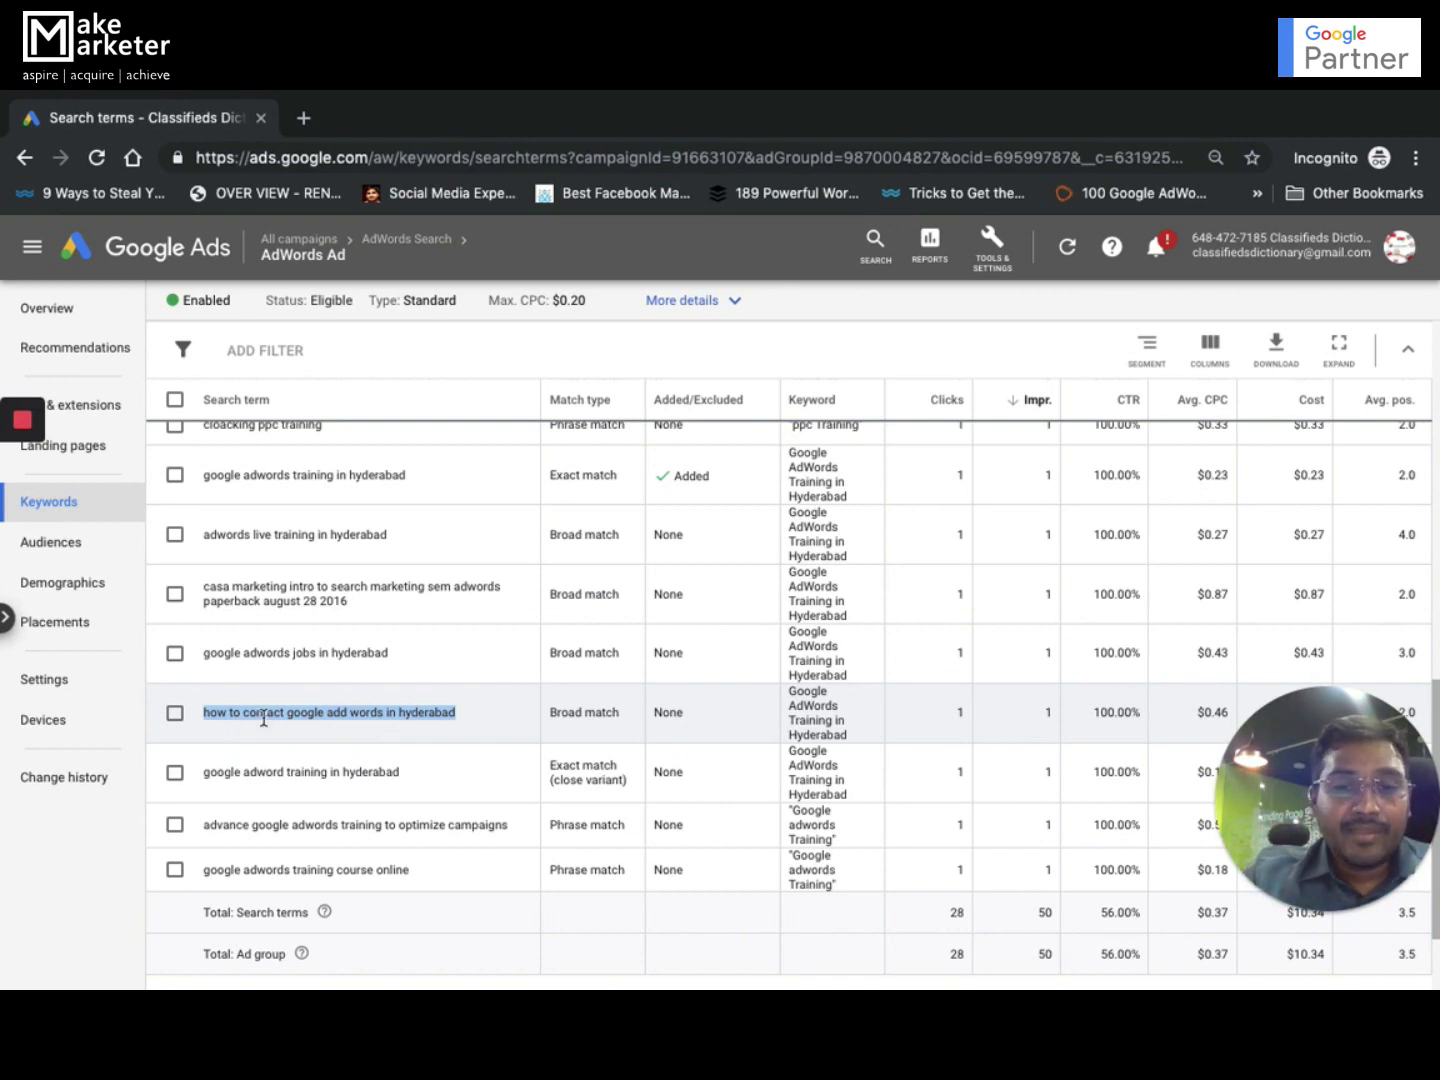
scroll(372, 705, "up", 5)
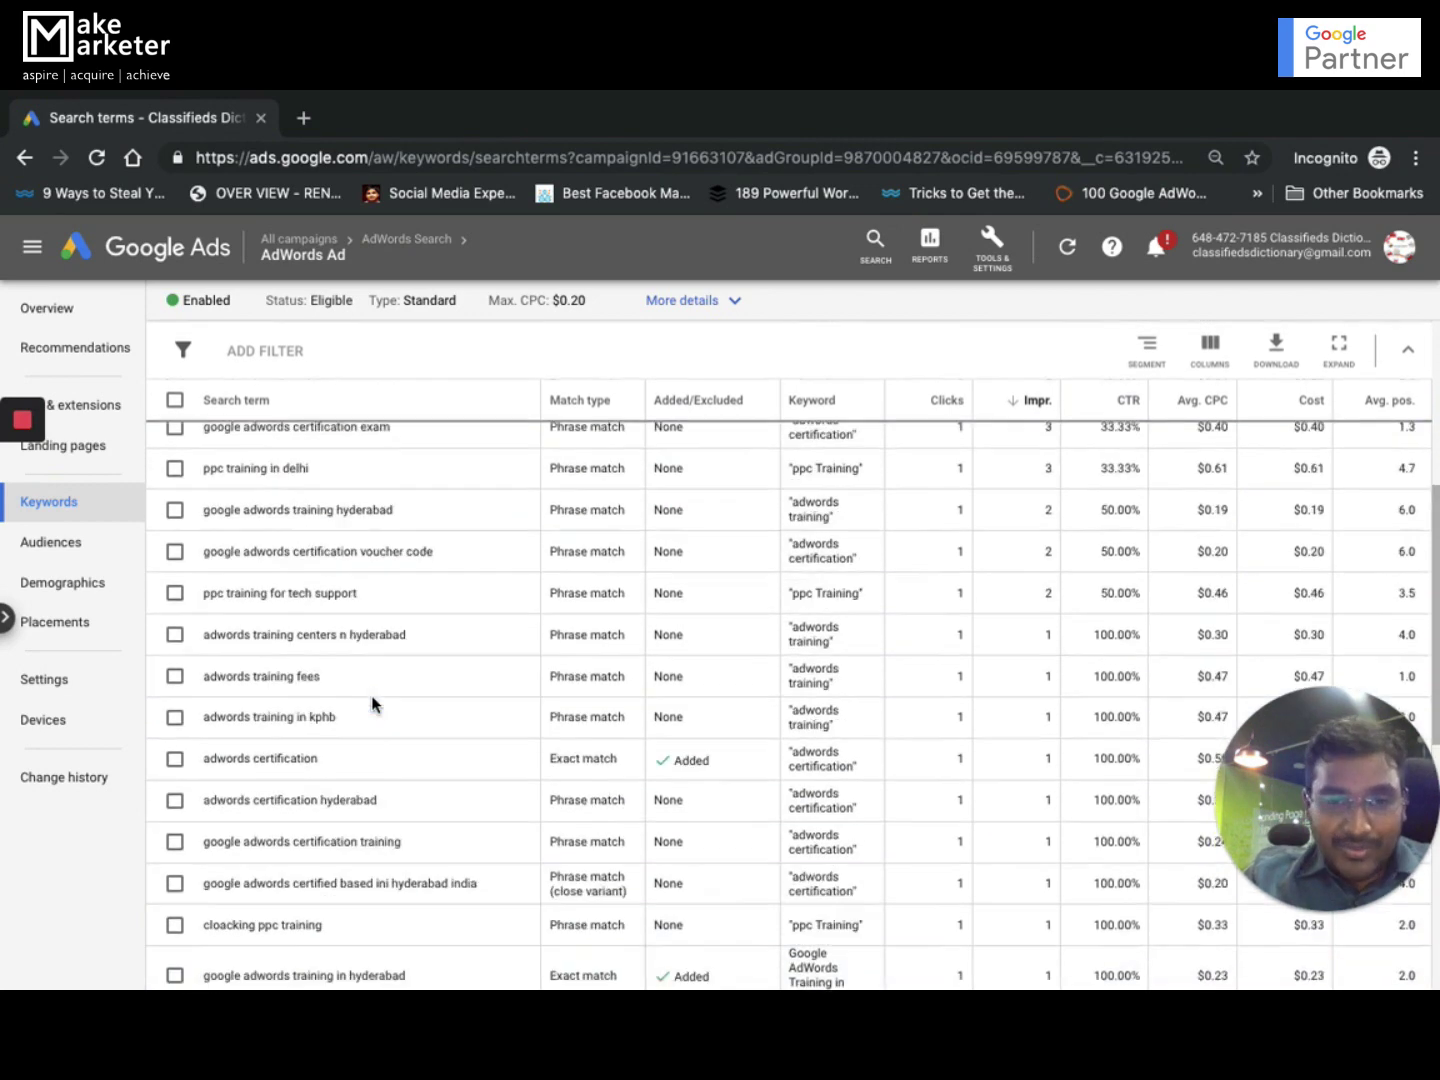
scroll(372, 704, "up", 4)
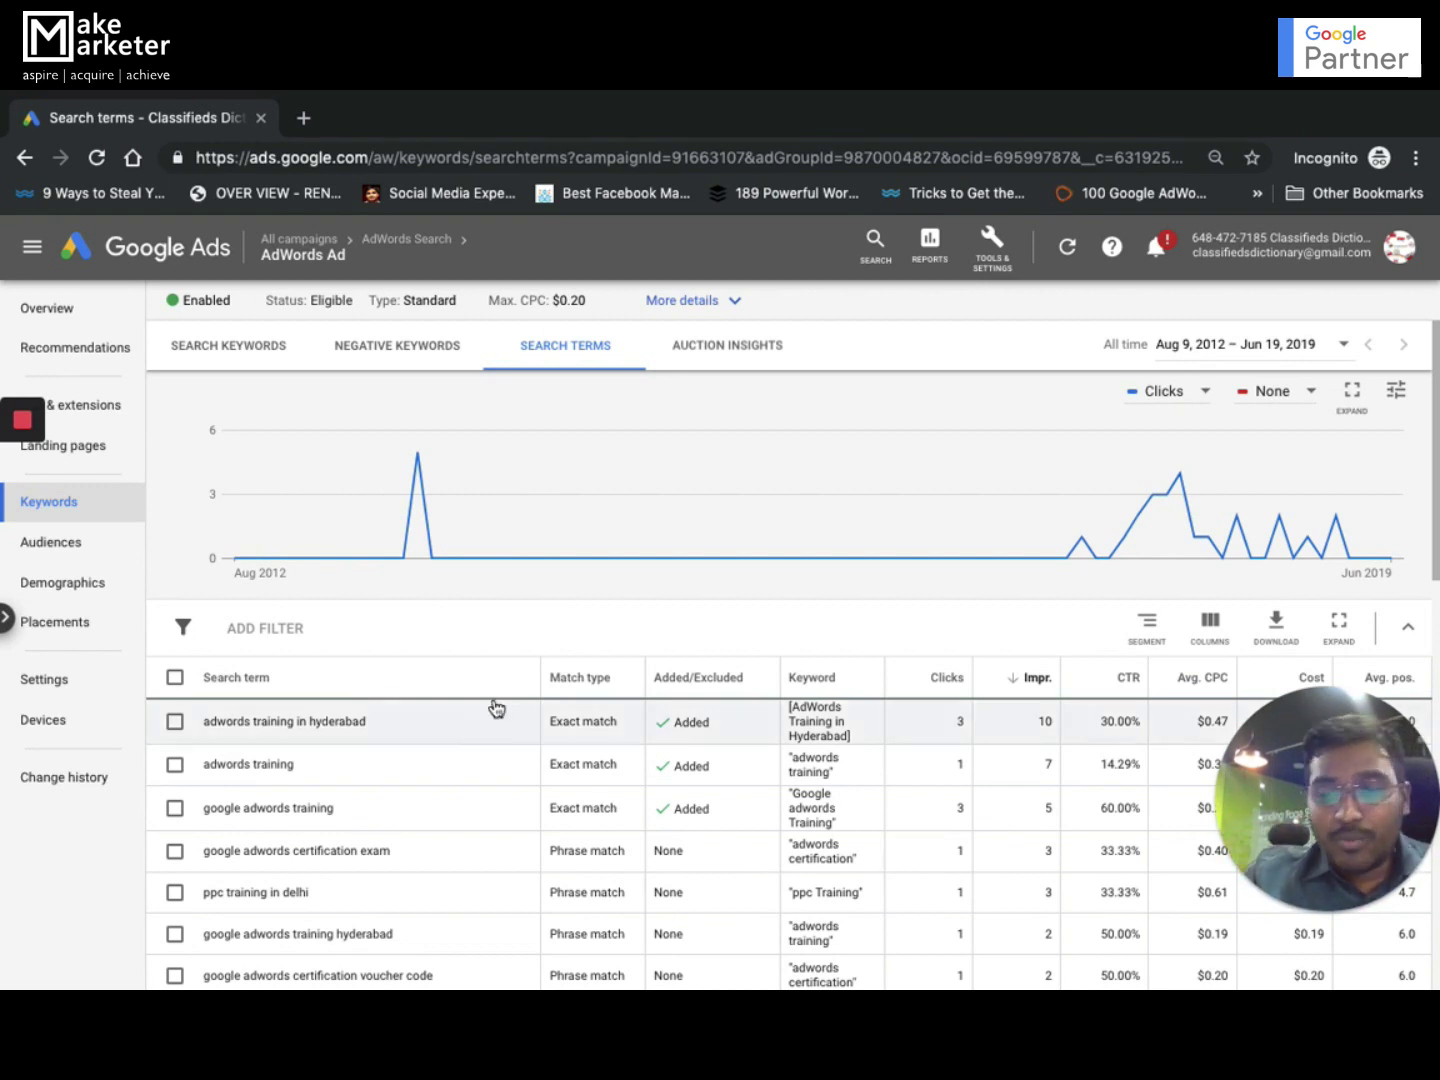
mouse_move(1348, 858)
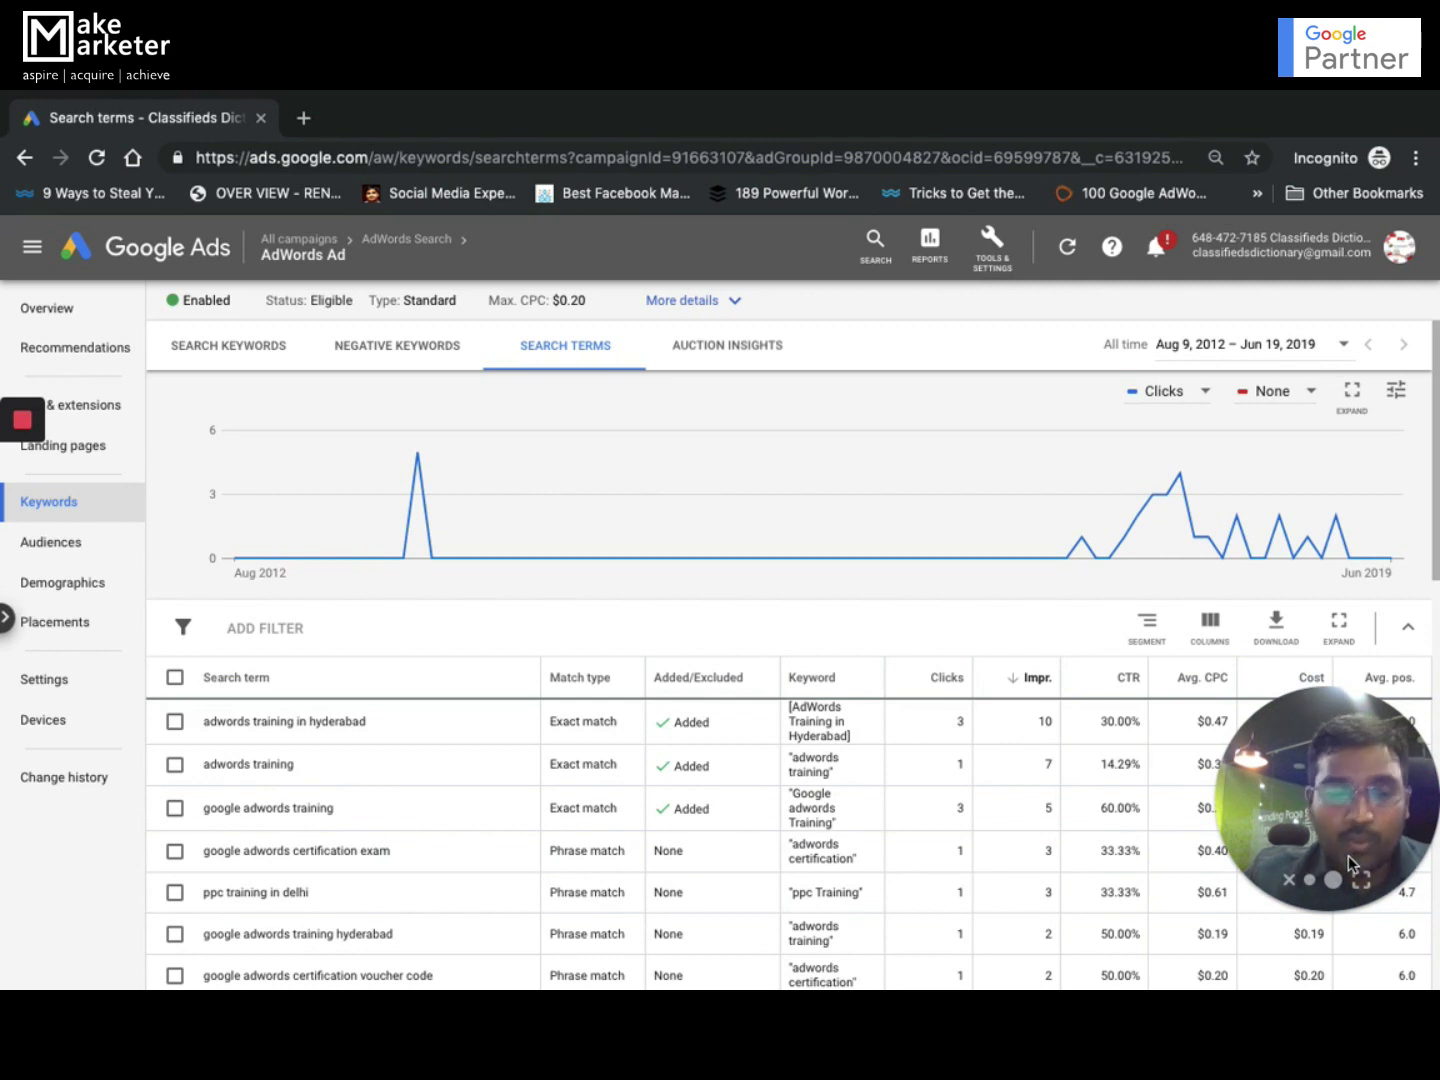